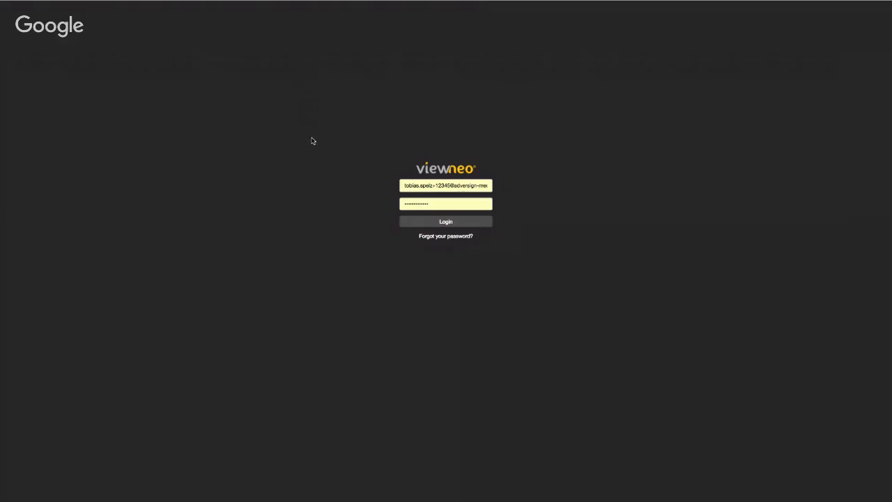
Log in as the administrator and go to Settings > User Management.
{"action": "left_click", "coordinate": [432, 220]}
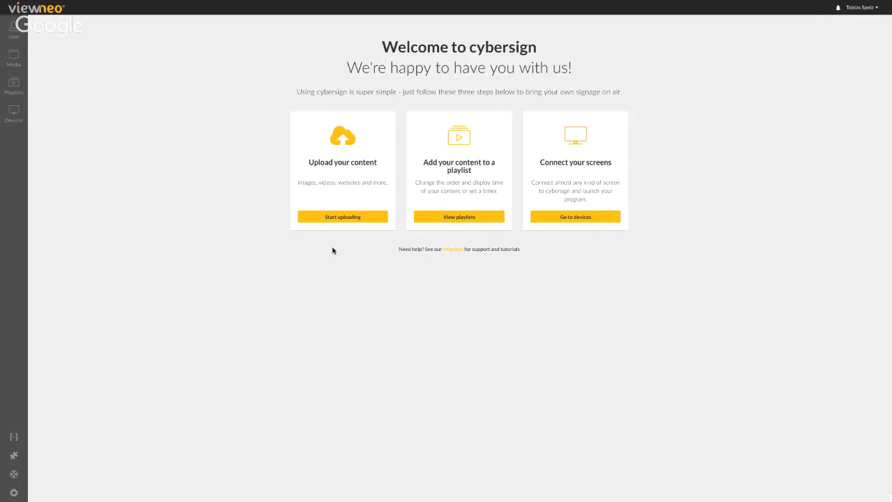
{"action": "left_click", "coordinate": [14, 491]}
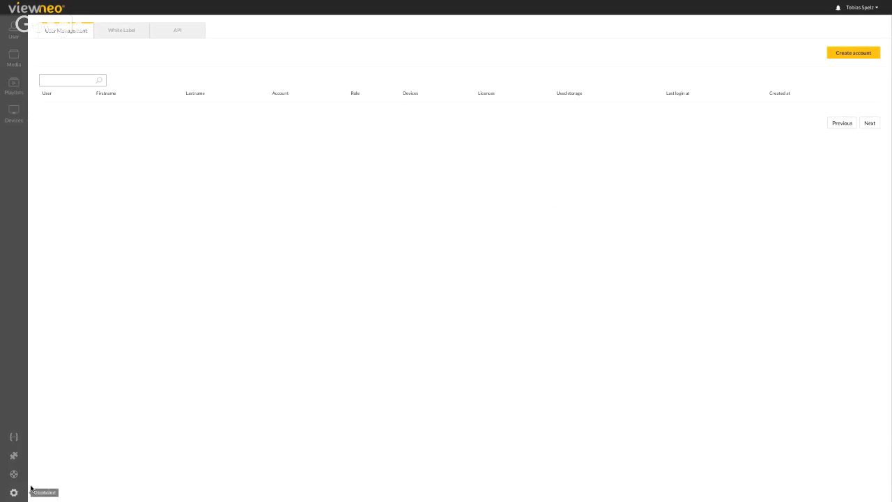
Open the White Label tab and upload the cybersign image as the company logo.
{"action": "left_click", "coordinate": [117, 34]}
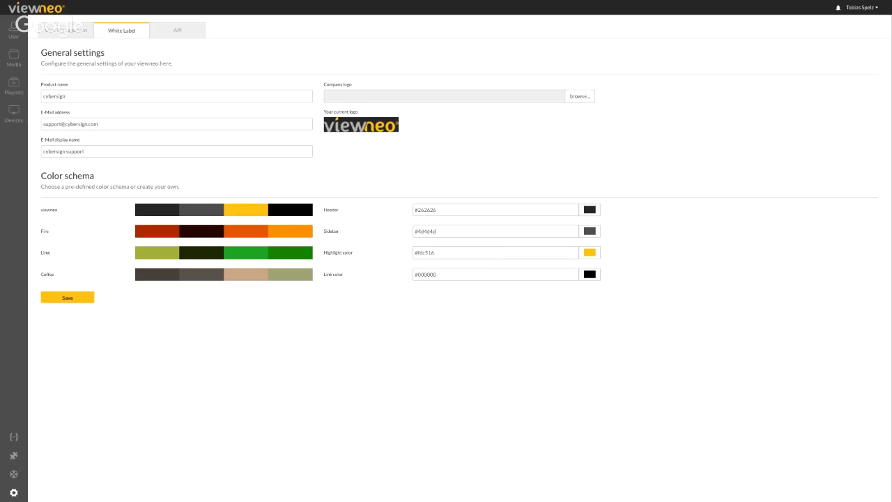
{"action": "left_click", "coordinate": [581, 194]}
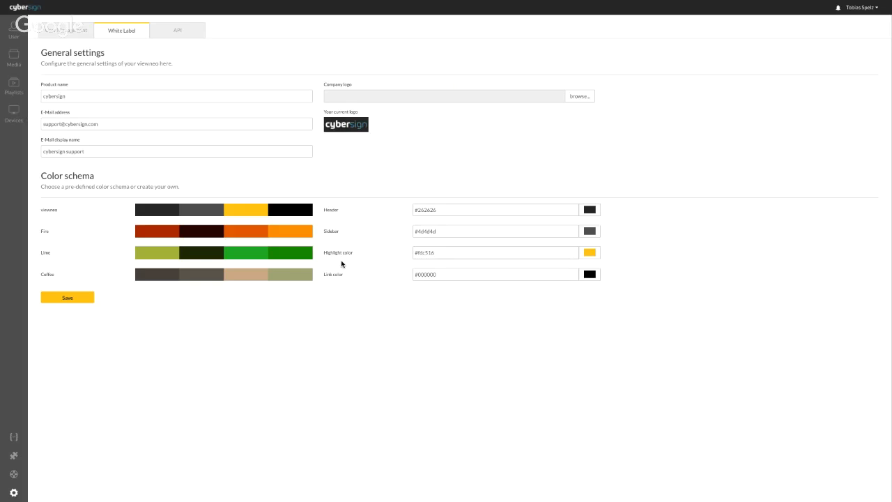
Save the Coffee colour scheme in White Label, then log out of the admin account.
{"action": "left_click", "coordinate": [302, 278]}
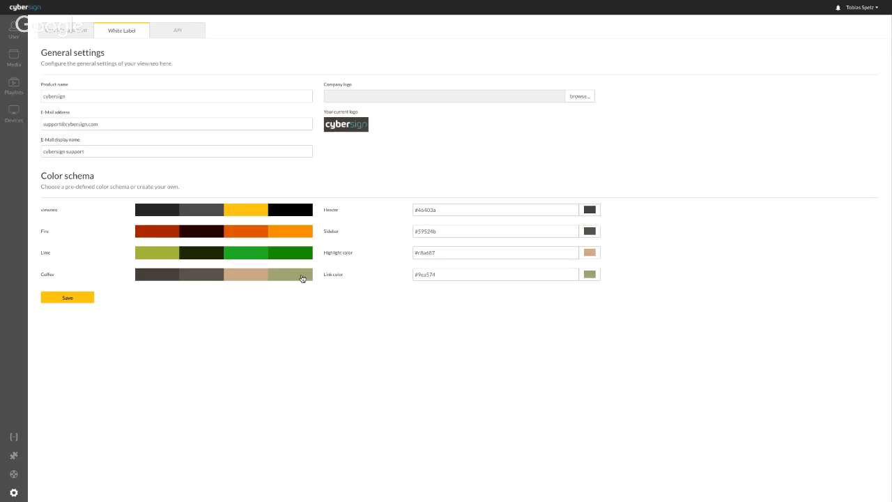
{"action": "left_click", "coordinate": [80, 299]}
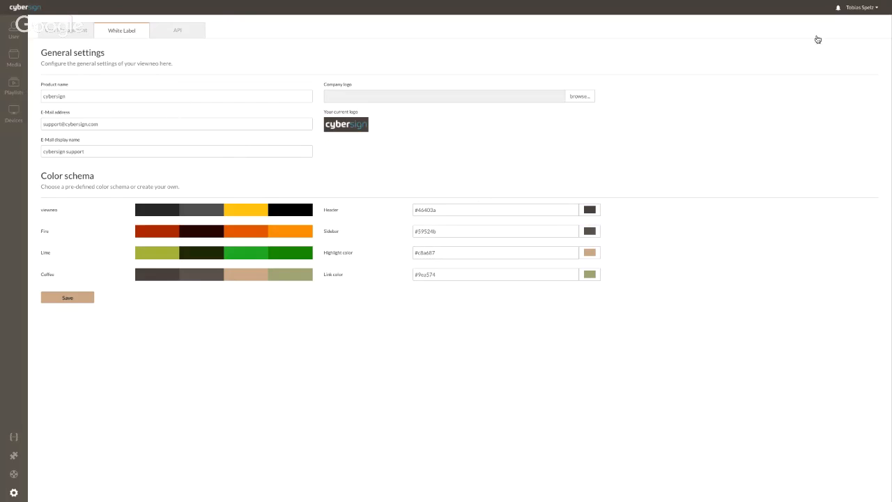
{"action": "left_click", "coordinate": [850, 13]}
{"action": "left_click", "coordinate": [816, 128]}
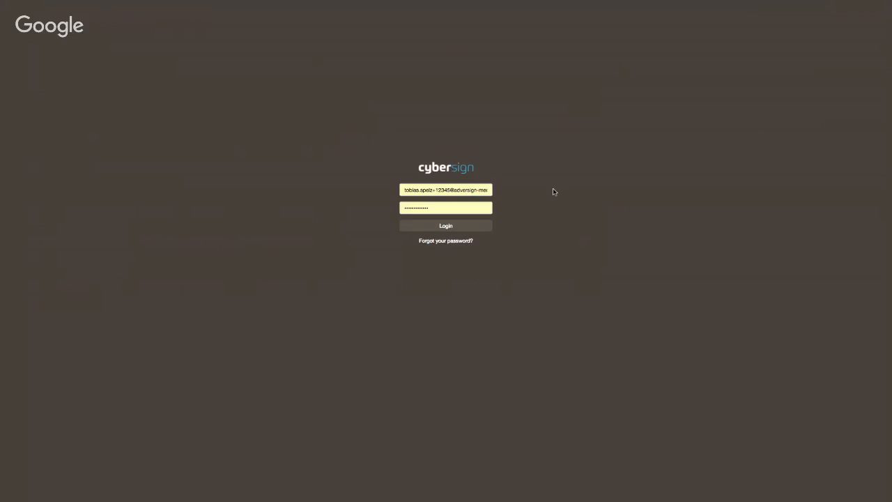
Log back in as administrator and go to Settings > User Management in the Coffee colours.
{"action": "left_click", "coordinate": [442, 226]}
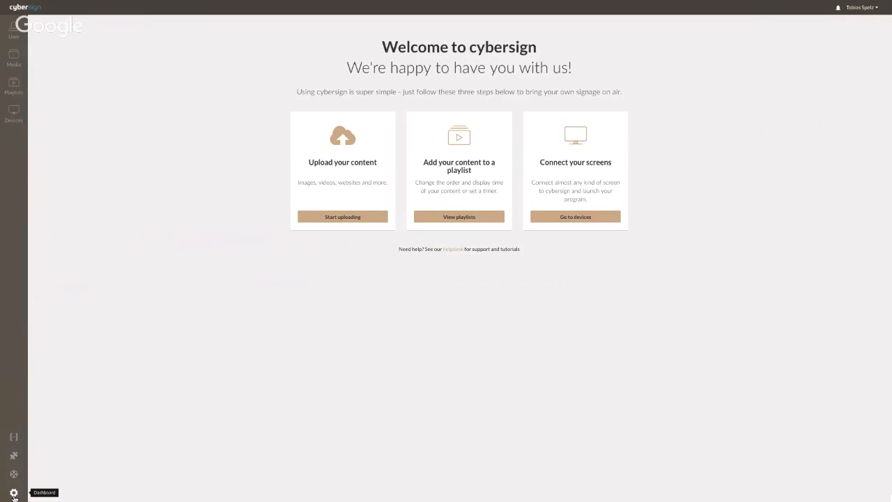
{"action": "left_click", "coordinate": [13, 493]}
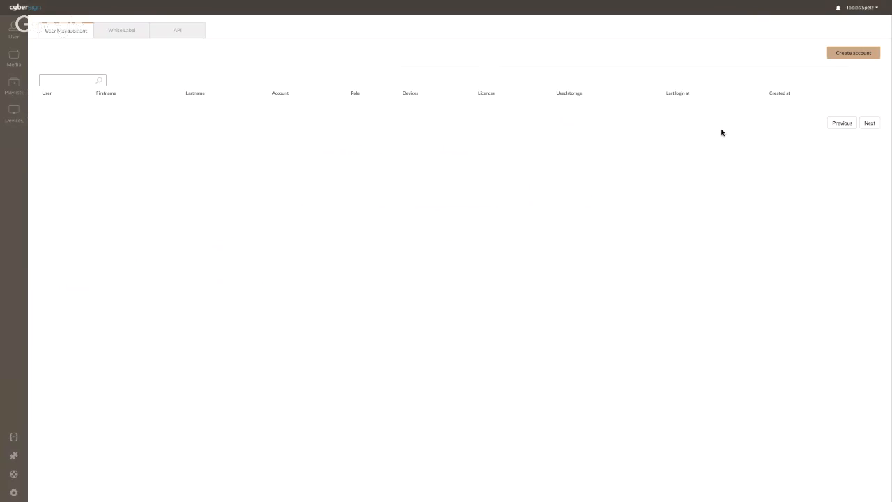
Create the 'Adversign Media' account with its super user's e-mail, 1 licence and 250 GB storage.
{"action": "left_click", "coordinate": [849, 53]}
{"action": "left_click", "coordinate": [426, 103]}
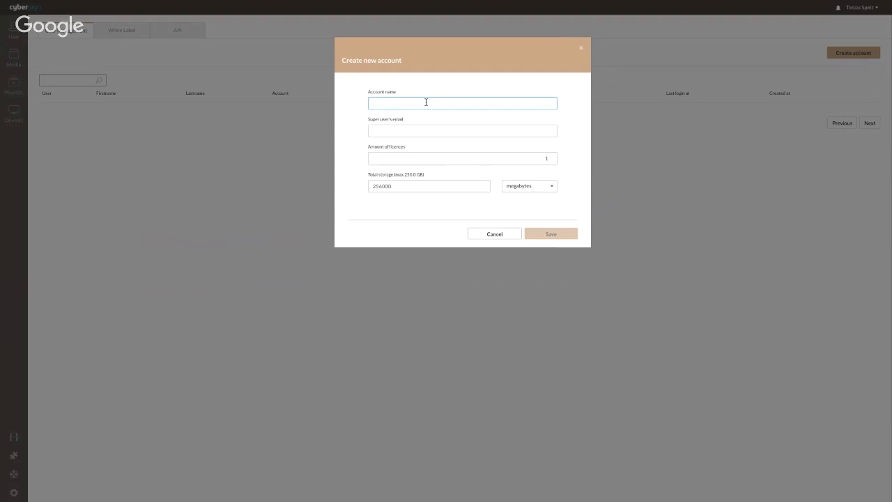
{"action": "type", "text": "Adversign Media"}
{"action": "left_click", "coordinate": [398, 131]}
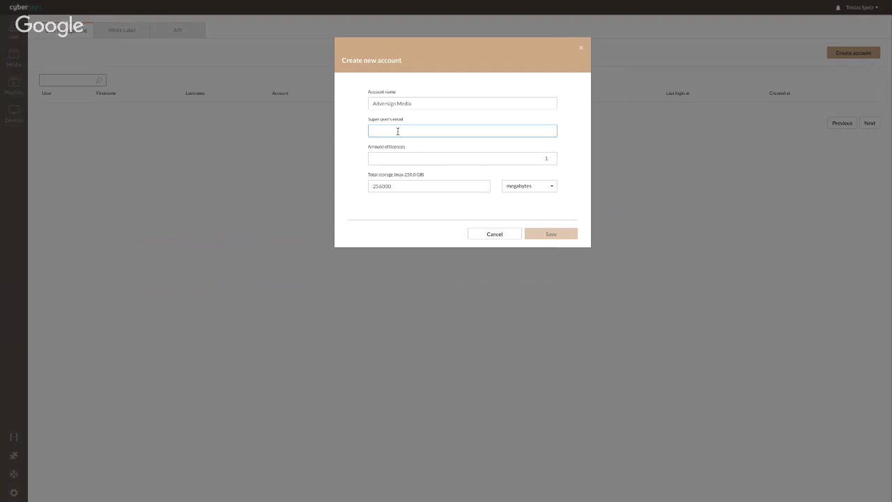
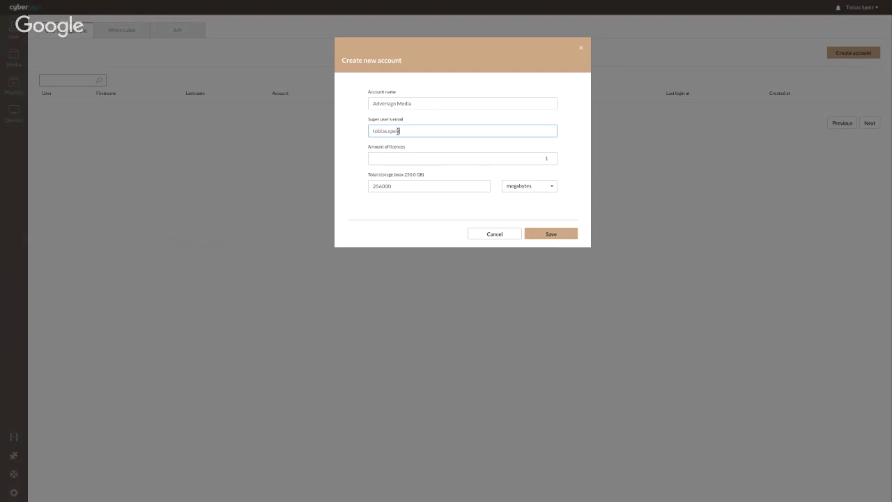
{"action": "left_click", "coordinate": [404, 158]}
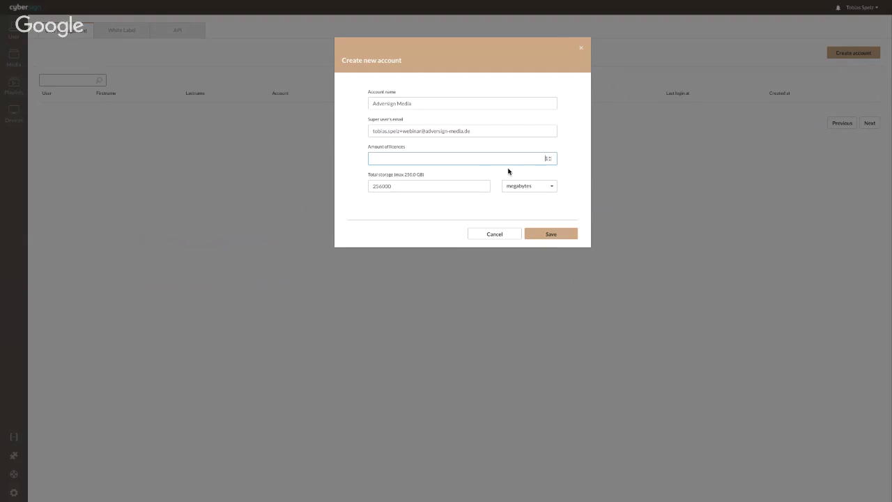
{"action": "left_click", "coordinate": [424, 184]}
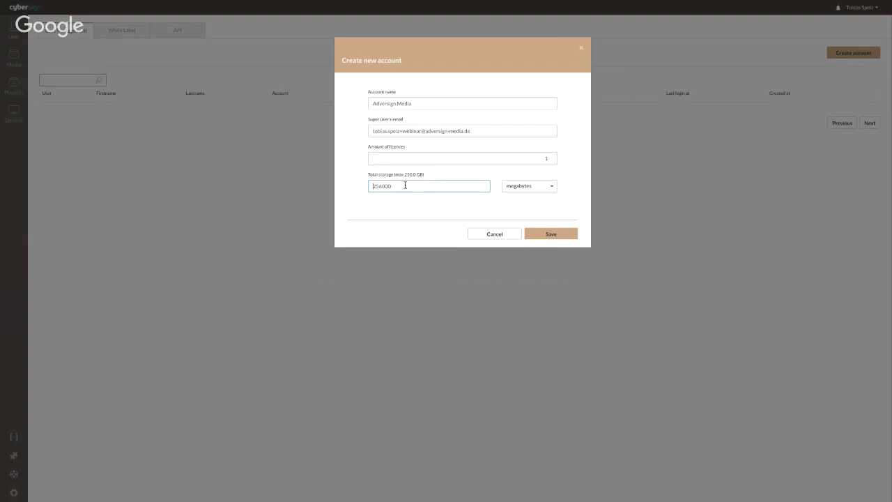
{"action": "left_click_drag", "start_coordinate": [390, 185], "coordinate": [374, 186]}
{"action": "type", "text": "25"}
{"action": "left_click", "coordinate": [522, 185]}
{"action": "left_click", "coordinate": [525, 222]}
{"action": "left_click", "coordinate": [546, 234]}
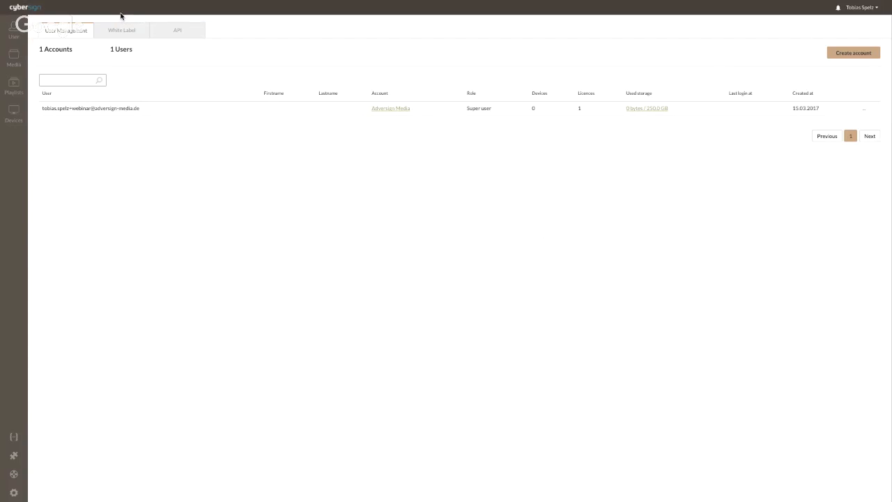
Refresh the Gmail inbox and follow the cybersign 'Confirm your Email address' link.
{"action": "mouse_move", "coordinate": [80, 3]}
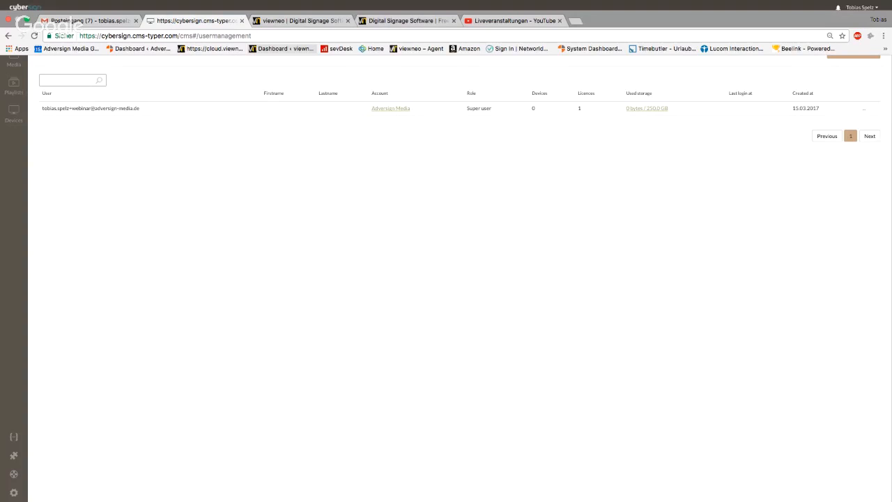
{"action": "left_click", "coordinate": [87, 20]}
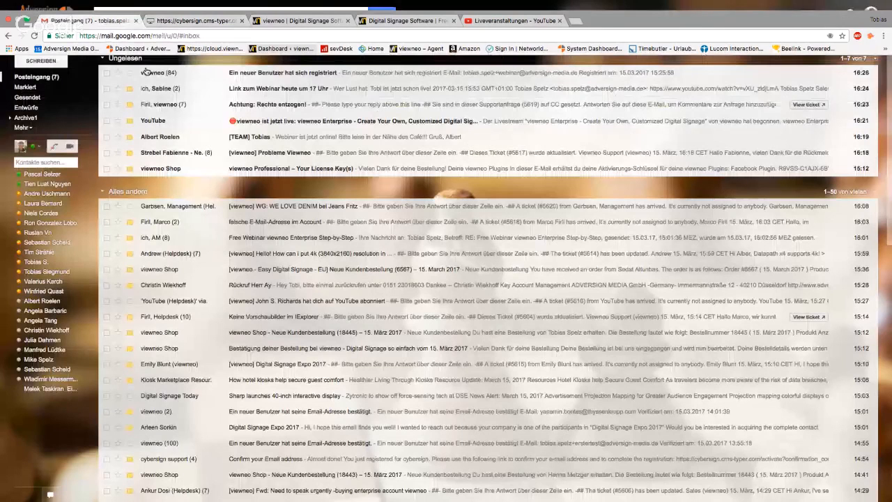
{"action": "left_click", "coordinate": [157, 40]}
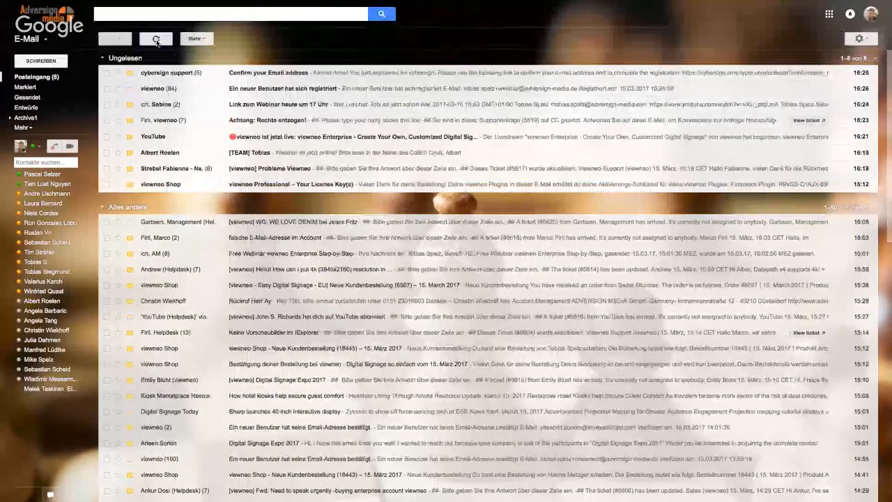
{"action": "left_click", "coordinate": [165, 72]}
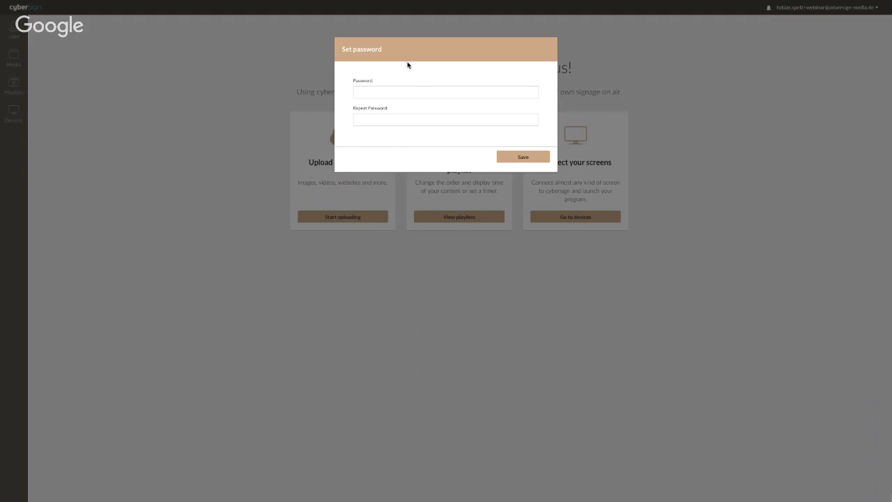
Enter the super user's password in both password fields, save it, and return to the admin tab.
{"action": "left_click", "coordinate": [393, 91]}
{"action": "type", "text": "••••••••••"}
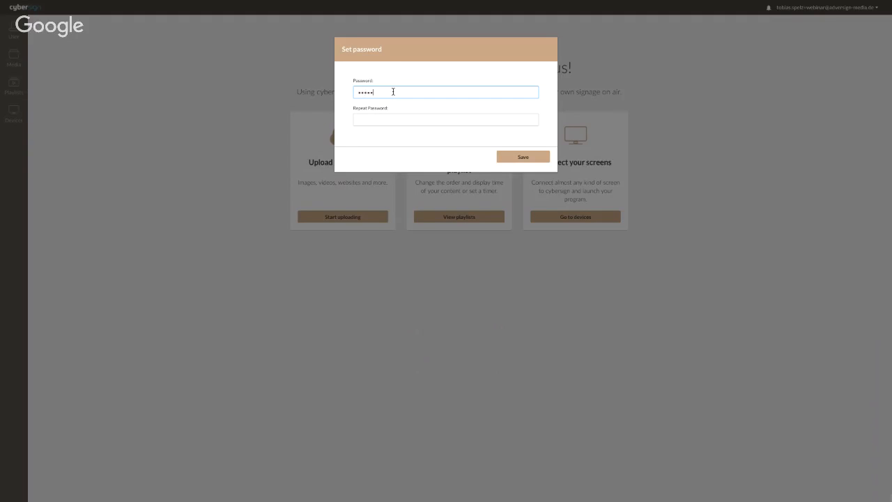
{"action": "key", "text": "Tab"}
{"action": "type", "text": "••••••••"}
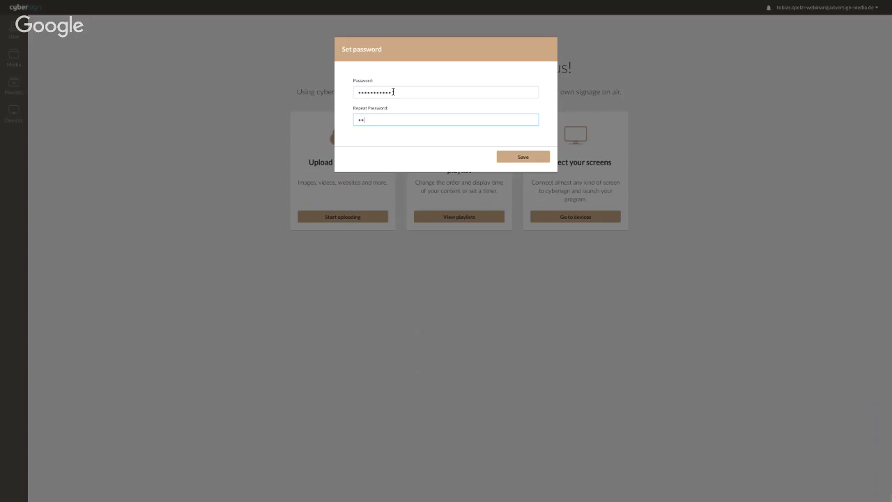
{"action": "type", "text": "•"}
{"action": "left_click", "coordinate": [525, 157]}
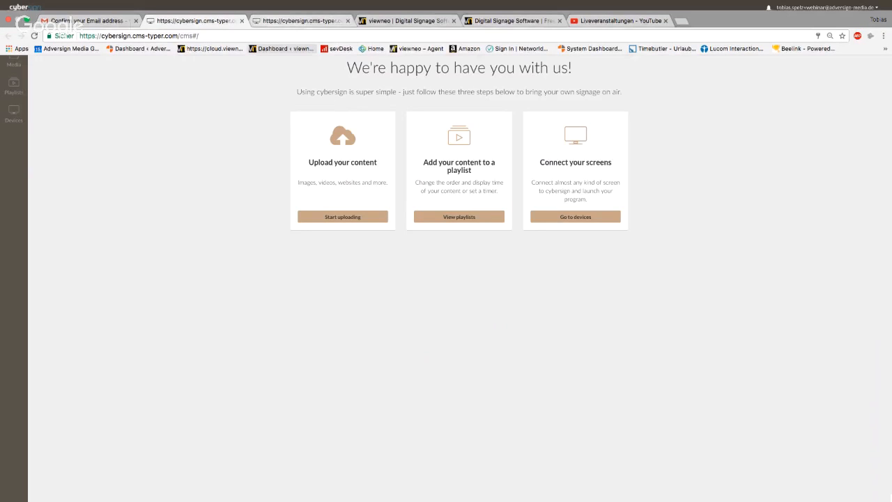
{"action": "left_click", "coordinate": [300, 21]}
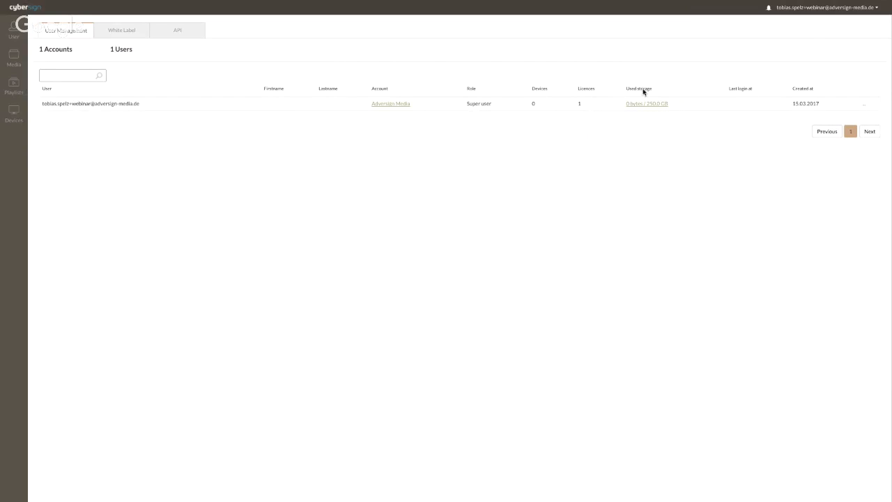
Try to open Edit settings for the Adversign Media account from its row actions.
{"action": "left_click", "coordinate": [863, 108]}
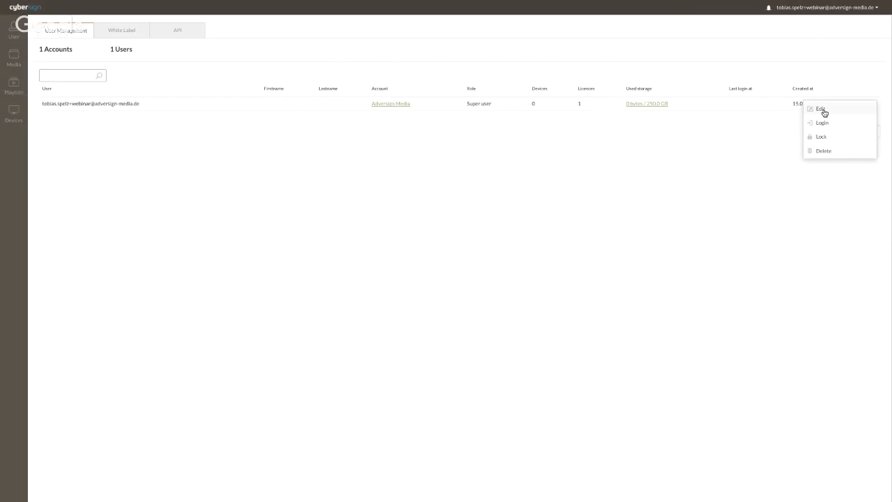
{"action": "left_click", "coordinate": [825, 113]}
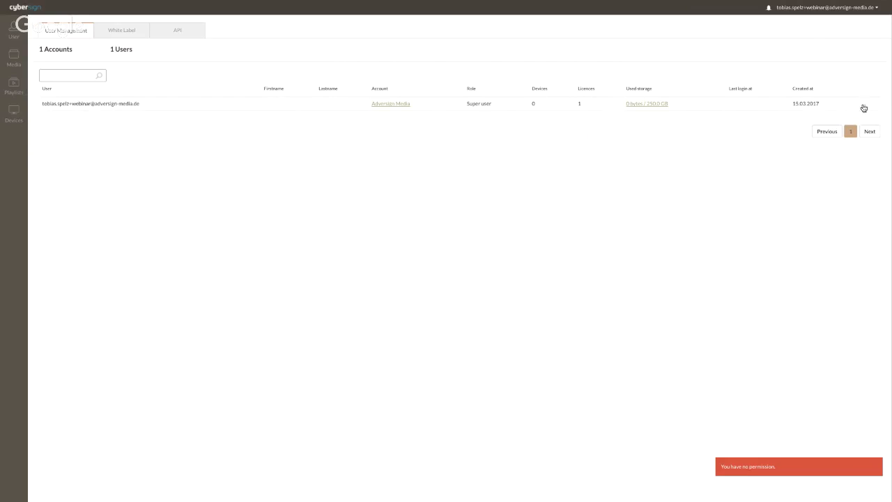
{"action": "left_click", "coordinate": [864, 105]}
{"action": "left_click", "coordinate": [833, 113]}
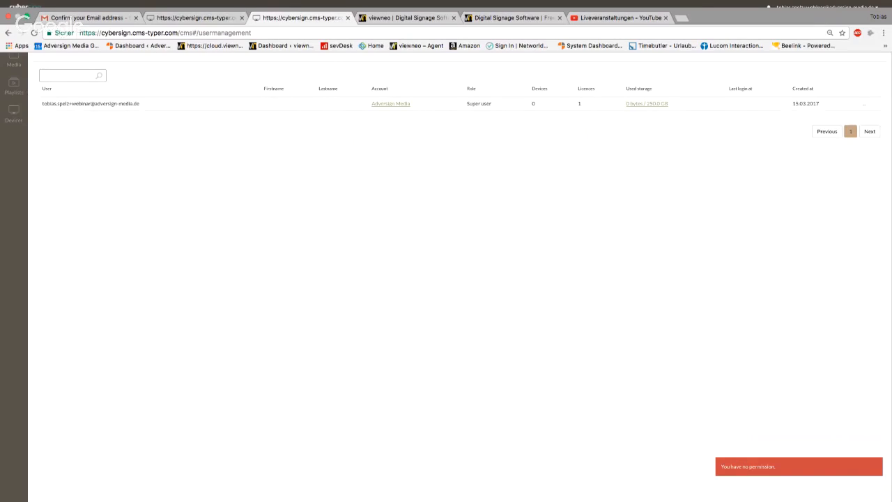
Log out of the other cybersign session, close its tab, and reload User Management to sign in again.
{"action": "left_click", "coordinate": [197, 18]}
{"action": "left_click", "coordinate": [784, 10]}
{"action": "left_click", "coordinate": [815, 117]}
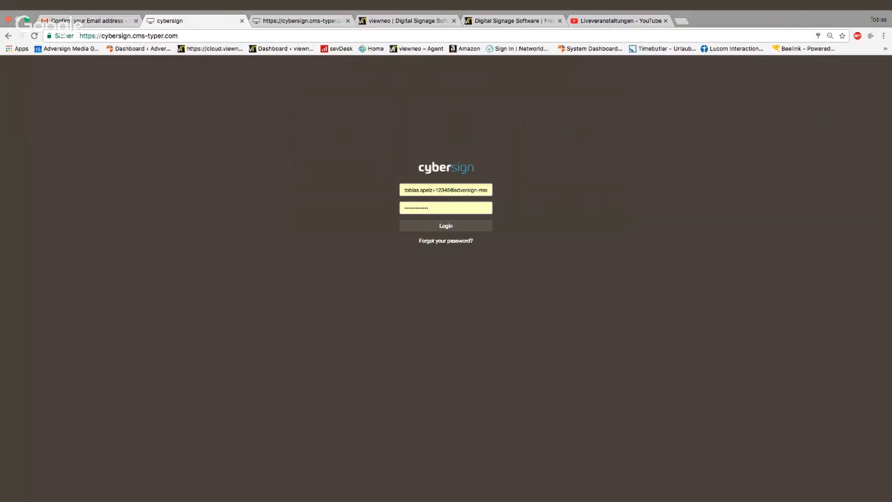
{"action": "left_click", "coordinate": [242, 21]}
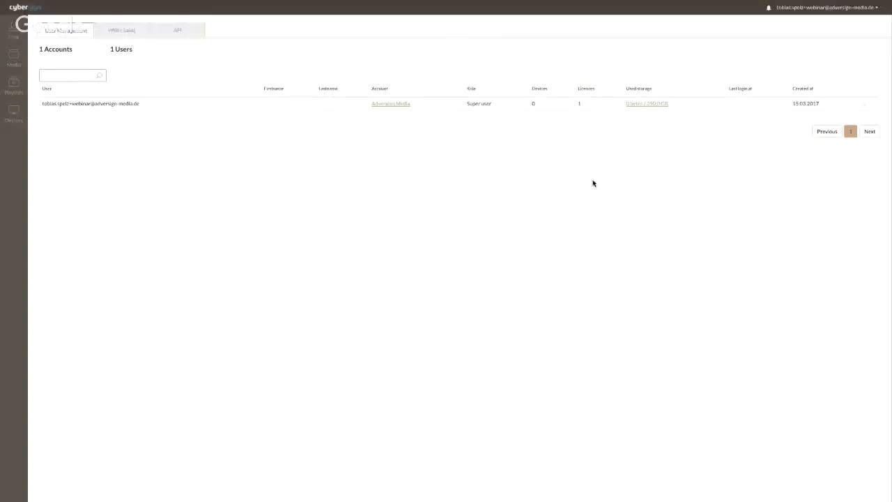
{"action": "left_click", "coordinate": [35, 36]}
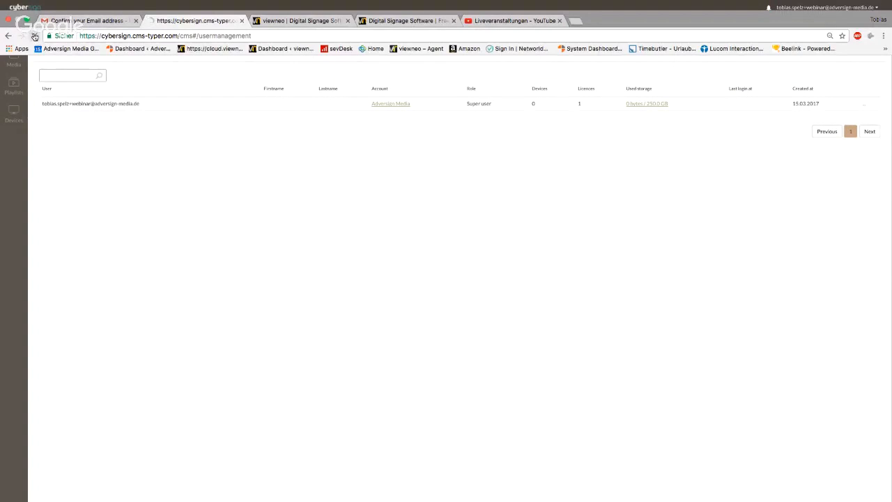
{"action": "left_click", "coordinate": [446, 226]}
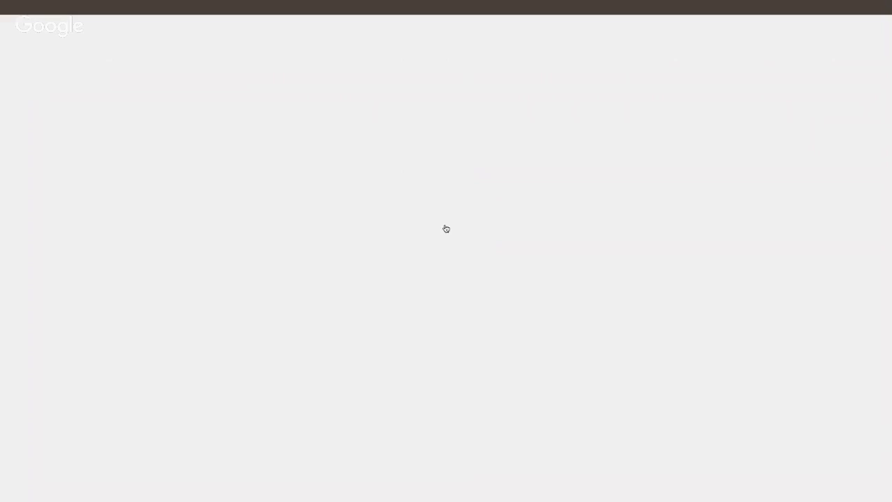
Add 10 licences to the Adversign Media account under Edit > Licences, bringing it to 11.
{"action": "left_click", "coordinate": [13, 492]}
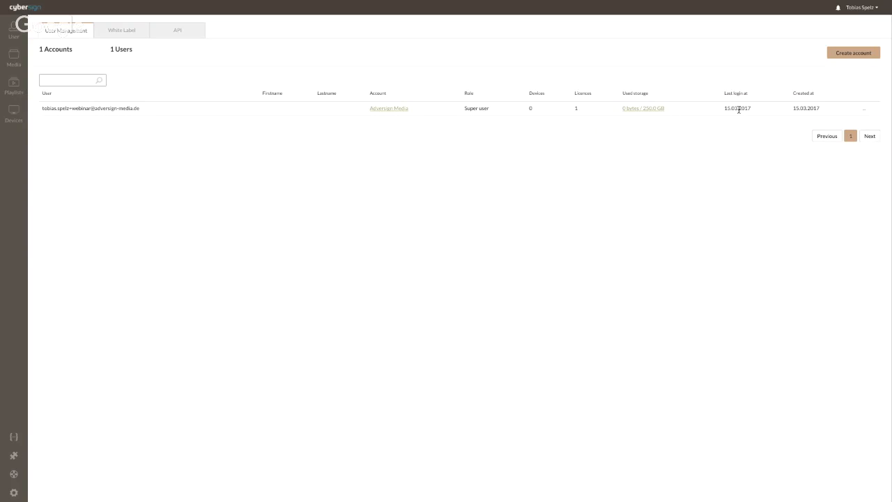
{"action": "left_click", "coordinate": [864, 110]}
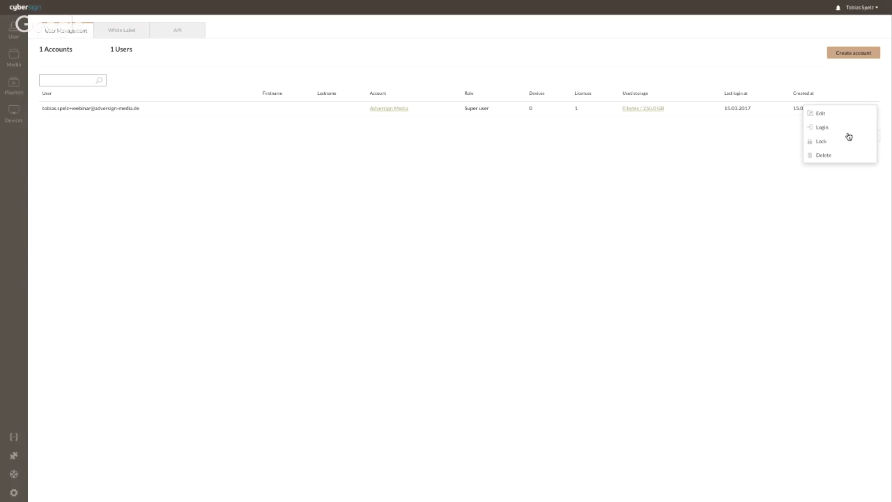
{"action": "left_click", "coordinate": [822, 113]}
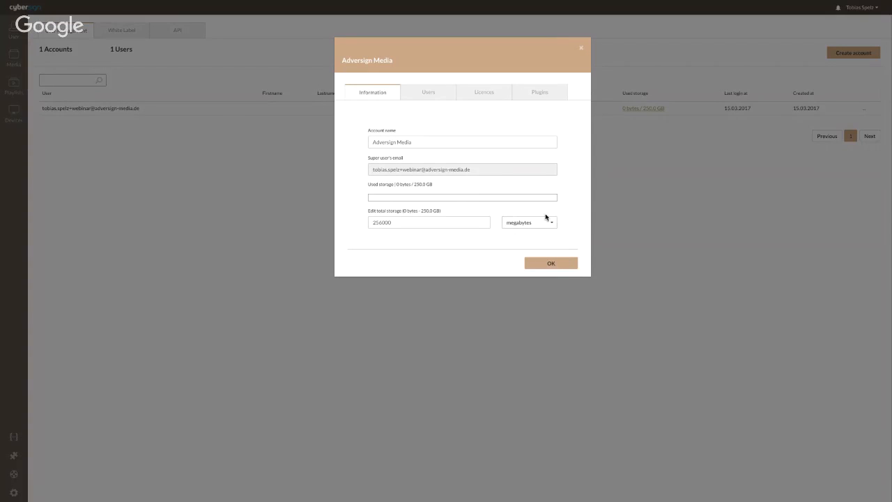
{"action": "left_click", "coordinate": [487, 94]}
{"action": "left_click", "coordinate": [477, 156]}
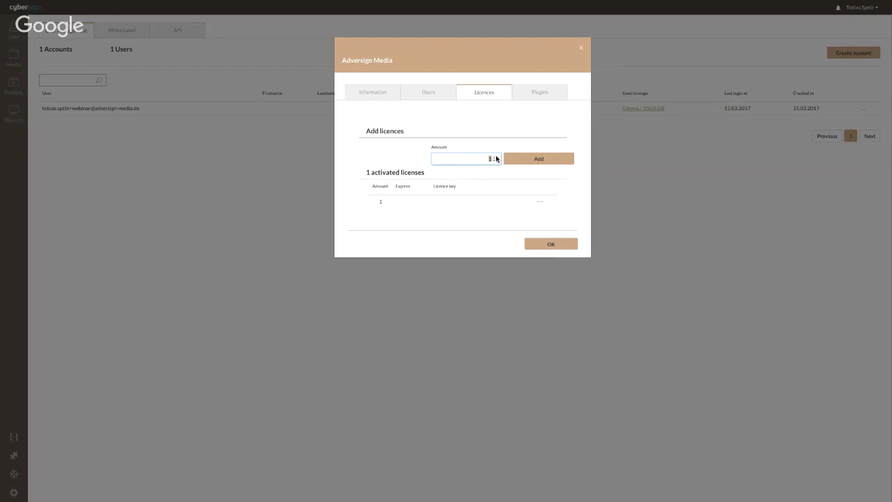
{"action": "type", "text": "10"}
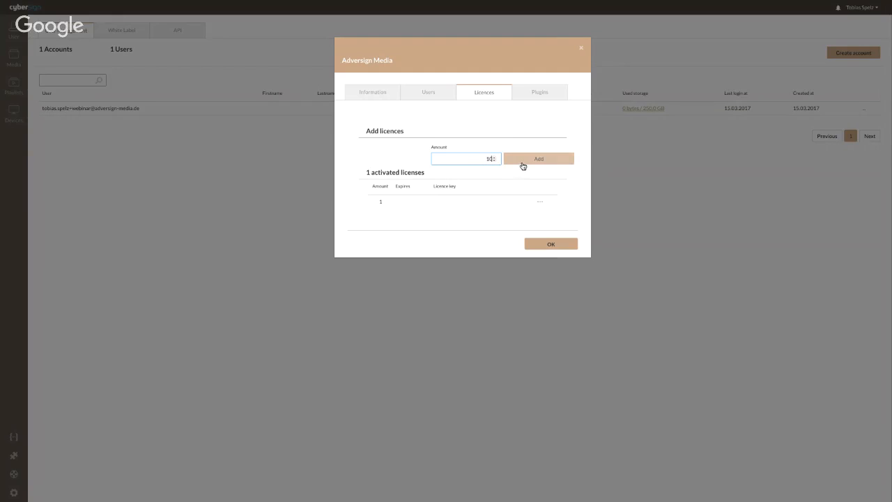
{"action": "left_click", "coordinate": [526, 160]}
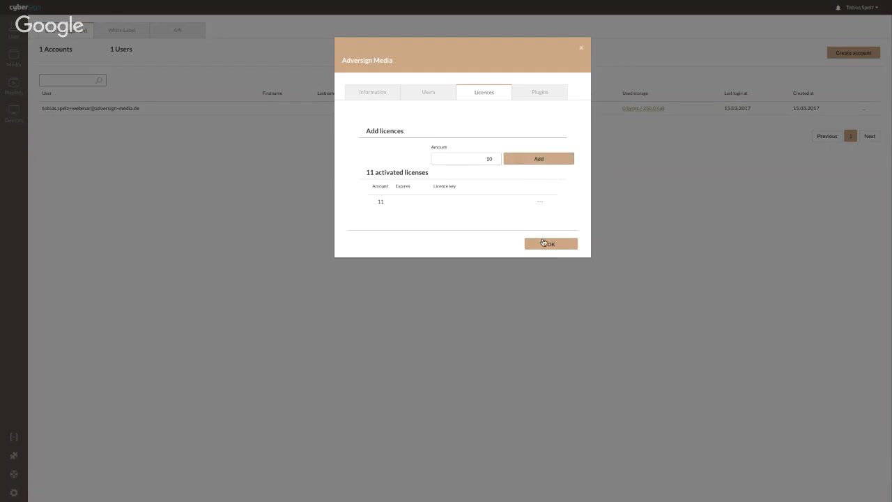
{"action": "left_click", "coordinate": [547, 245]}
{"action": "left_click", "coordinate": [864, 112]}
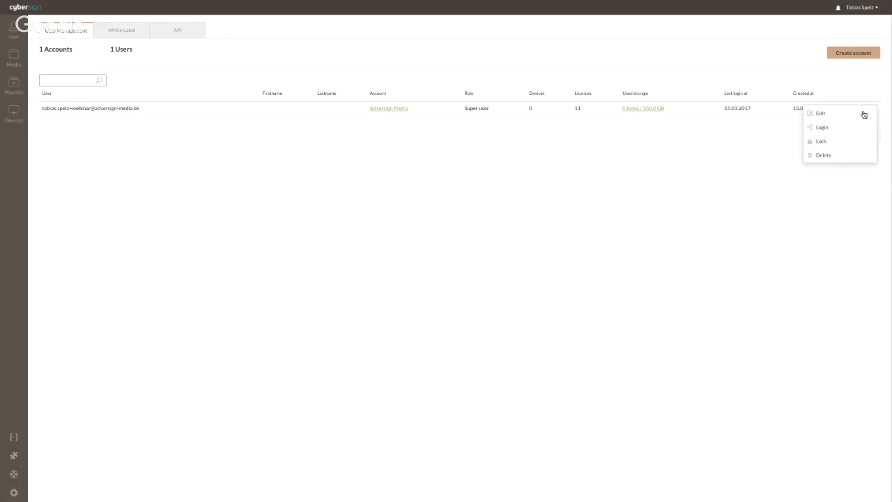
{"action": "left_click", "coordinate": [840, 117]}
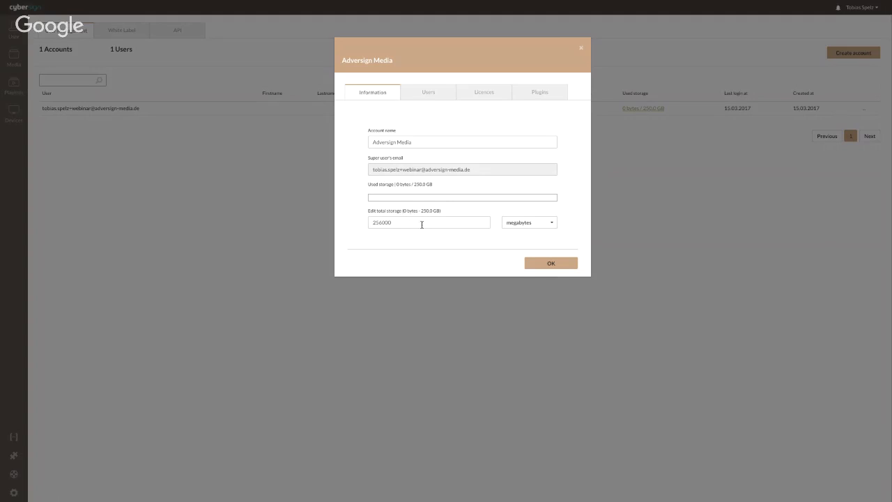
{"action": "left_click", "coordinate": [428, 94]}
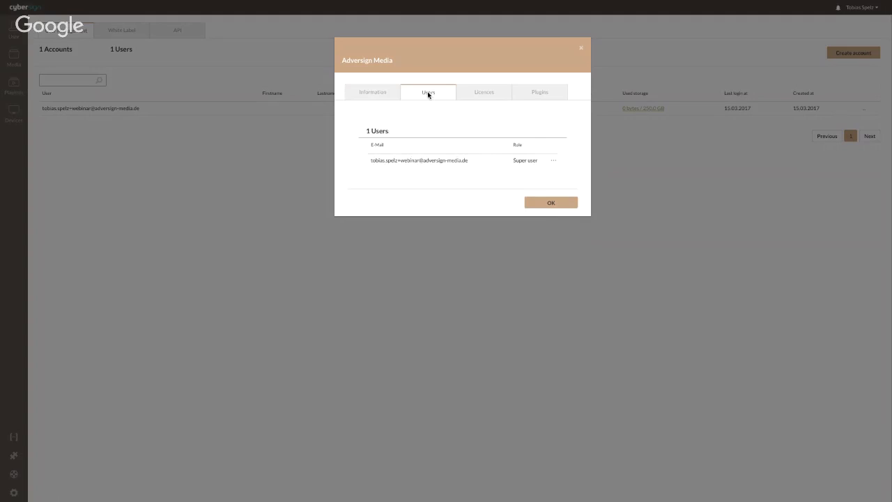
{"action": "left_click", "coordinate": [554, 161]}
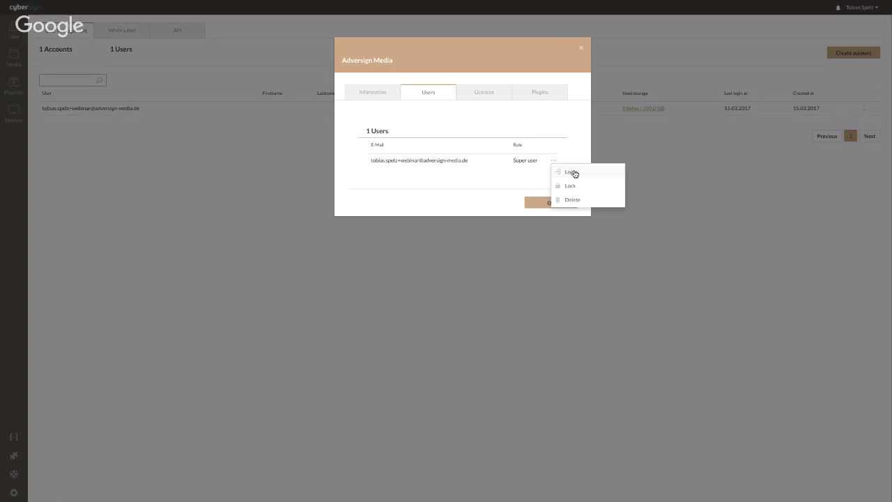
{"action": "left_click", "coordinate": [485, 94]}
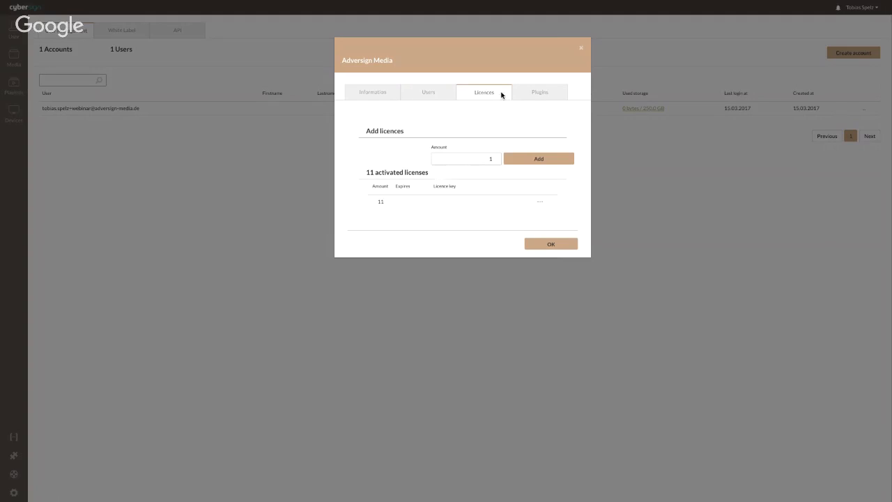
{"action": "left_click", "coordinate": [530, 92]}
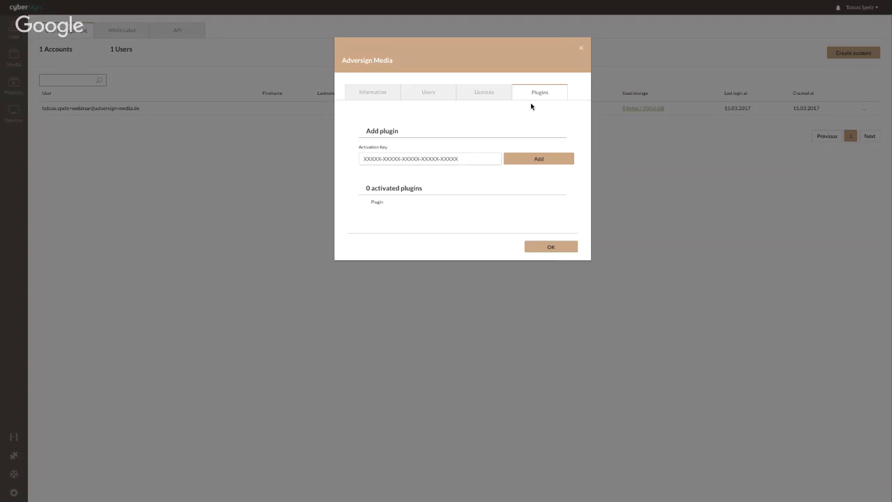
{"action": "left_click", "coordinate": [550, 247]}
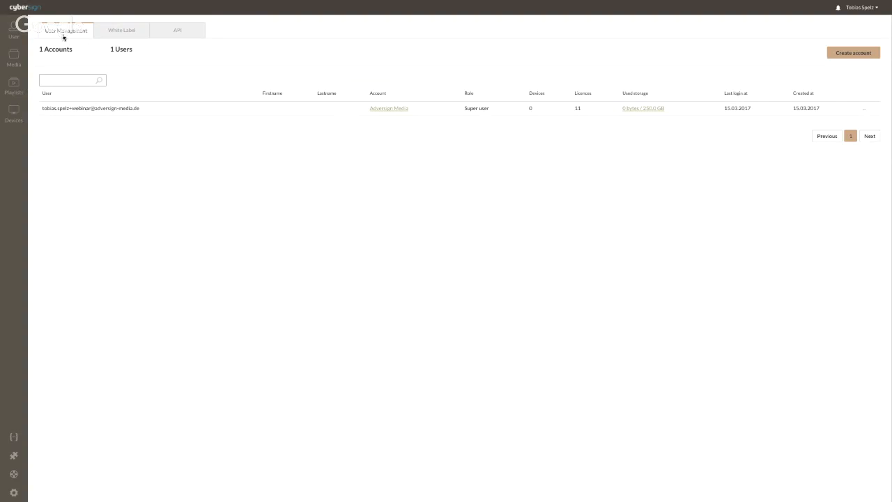
On the White Label API tab, follow the 'docs at github' link to the OAuth2 documentation.
{"action": "left_click", "coordinate": [112, 32]}
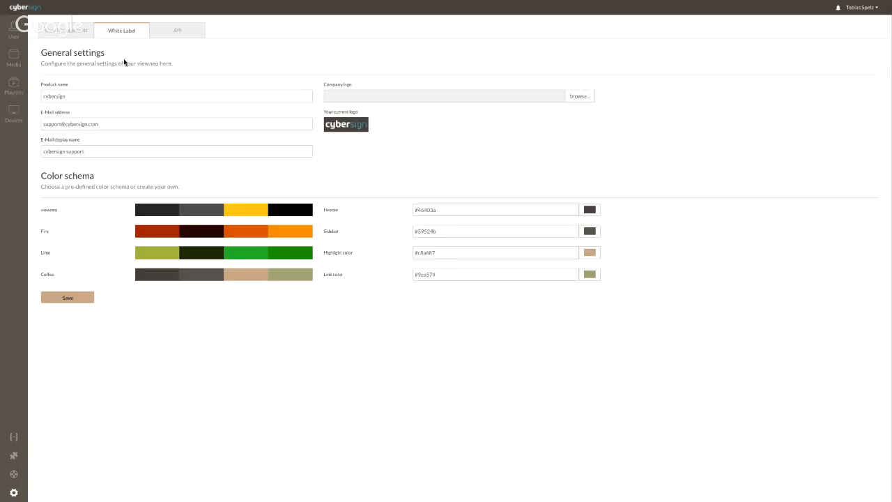
{"action": "left_click", "coordinate": [178, 33]}
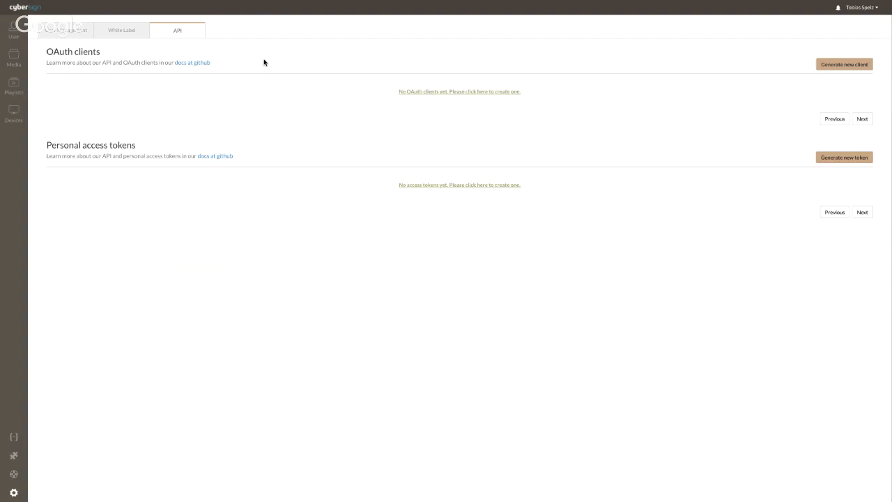
{"action": "left_click", "coordinate": [196, 64]}
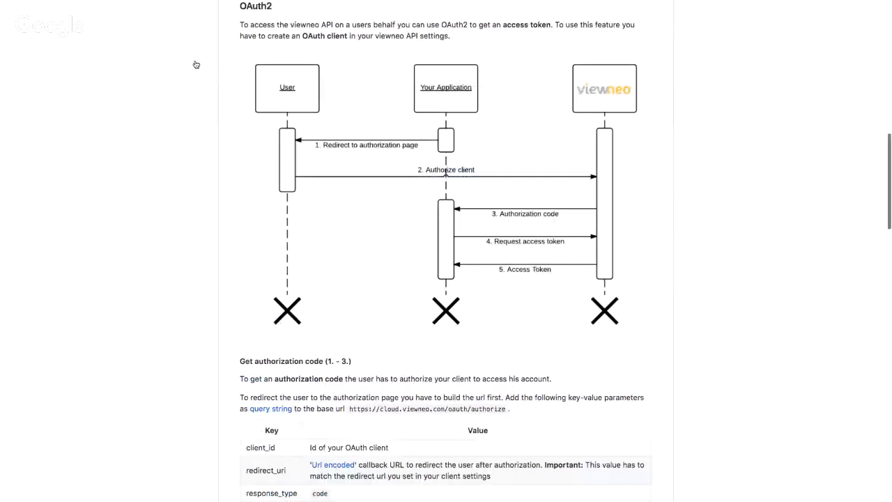
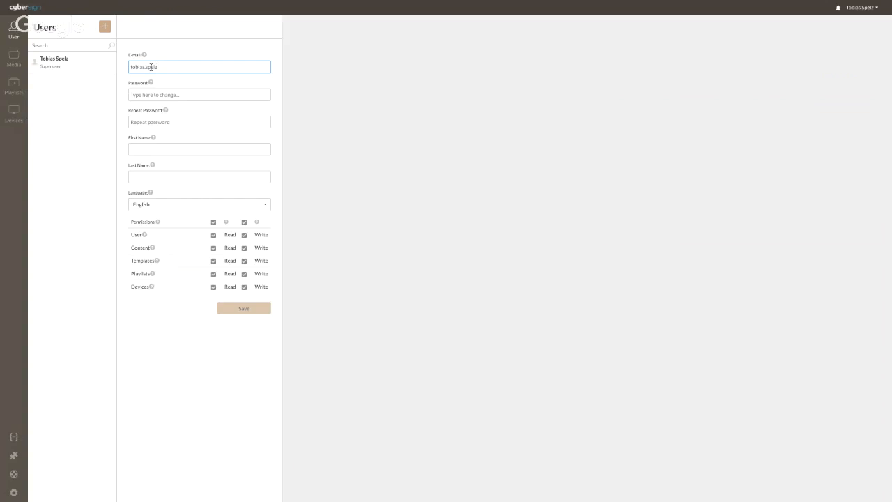
Enter the new user's e-mail address and the account password twice, then try saving.
{"action": "left_click", "coordinate": [149, 91]}
{"action": "type", "text": "12345678"}
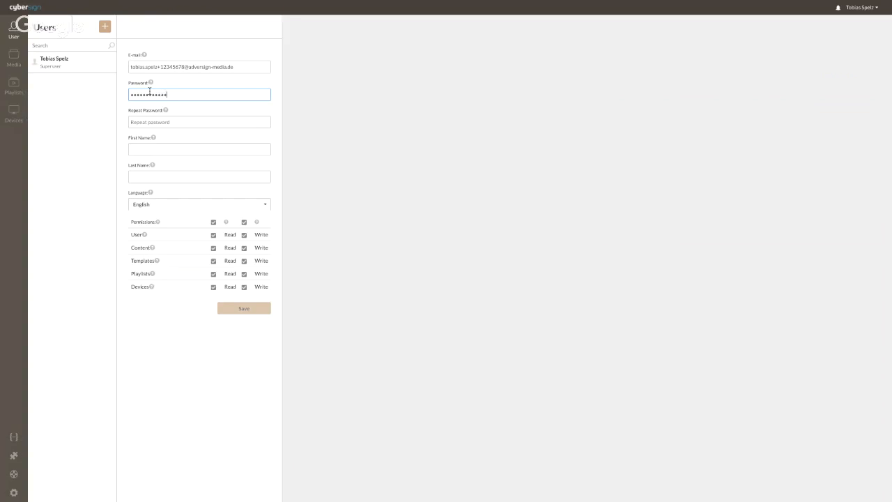
{"action": "key", "text": "Tab"}
{"action": "type", "text": "12345678"}
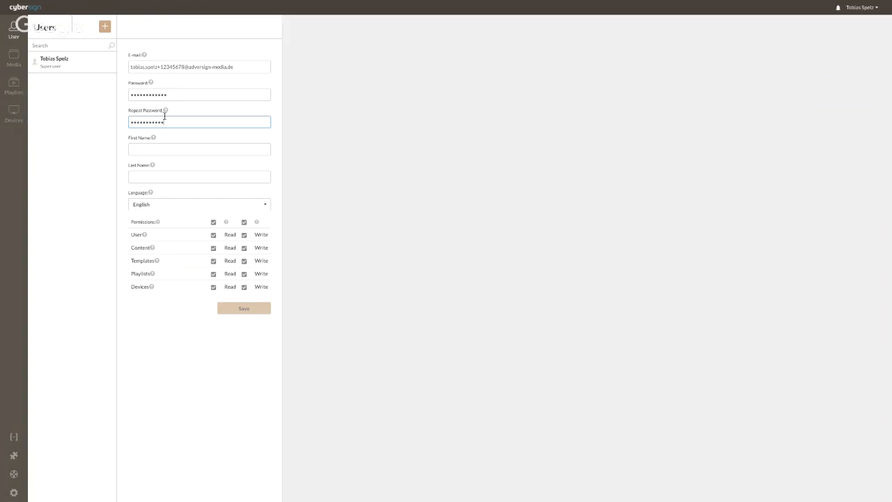
{"action": "left_click", "coordinate": [247, 308]}
Clear both password fields and re-enter a matching password and confirmation.
{"action": "left_click_drag", "start_coordinate": [189, 120], "coordinate": [125, 122]}
{"action": "key", "text": "BackSpace"}
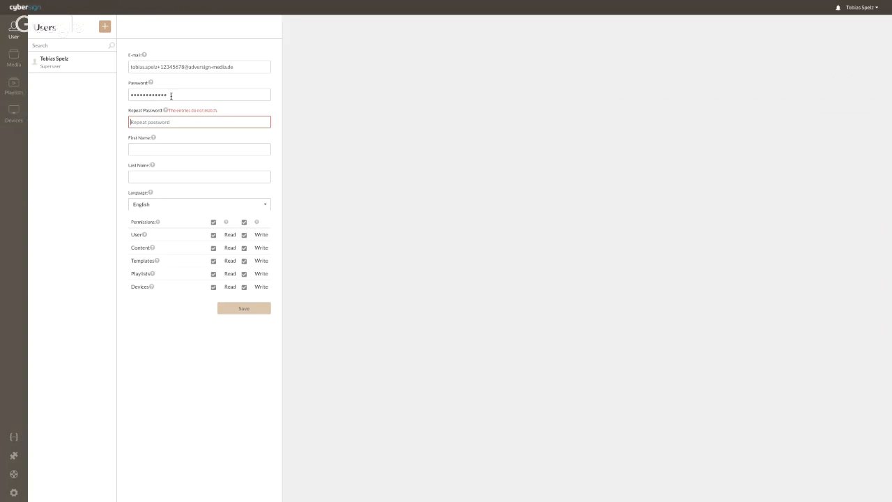
{"action": "left_click_drag", "start_coordinate": [169, 94], "coordinate": [119, 97]}
{"action": "key", "text": "BackSpace"}
{"action": "type", "text": "•••"}
{"action": "left_click", "coordinate": [133, 121]}
{"action": "type", "text": "•••••••••••"}
Fill in the user's first and last name, keep English, save, and open the new user.
{"action": "left_click", "coordinate": [136, 150]}
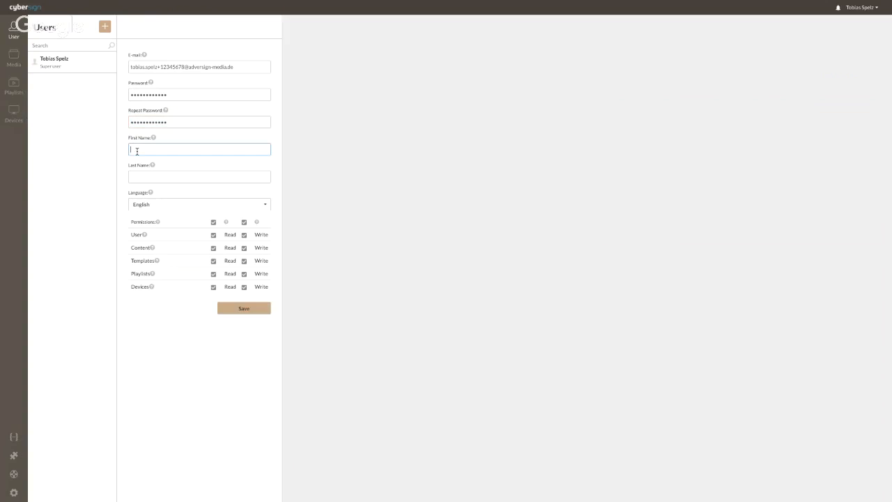
{"action": "left_click", "coordinate": [152, 176]}
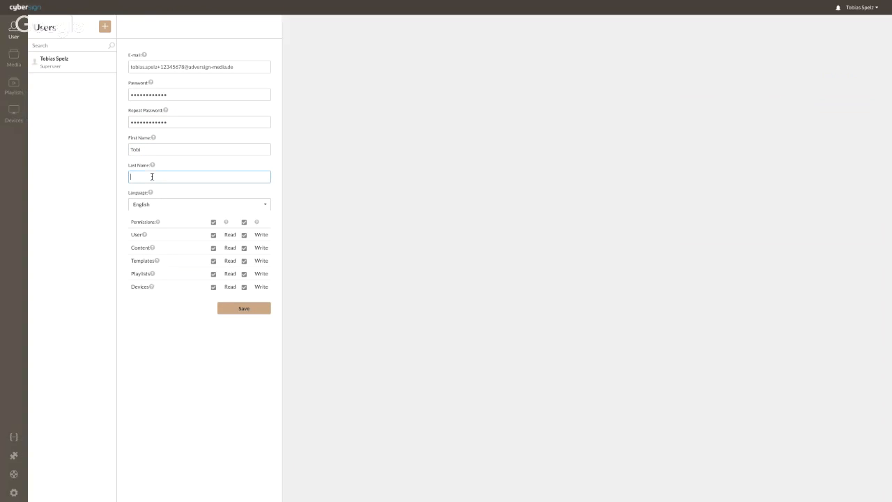
{"action": "left_click", "coordinate": [172, 205]}
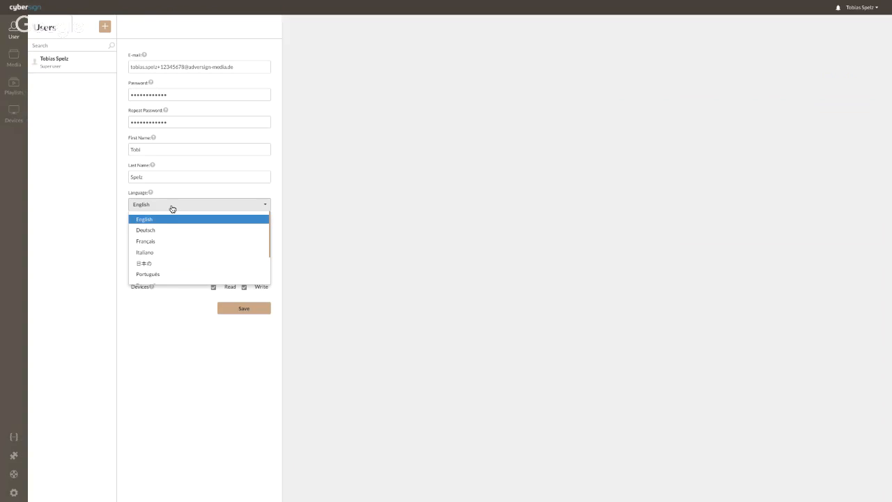
{"action": "left_click", "coordinate": [178, 196]}
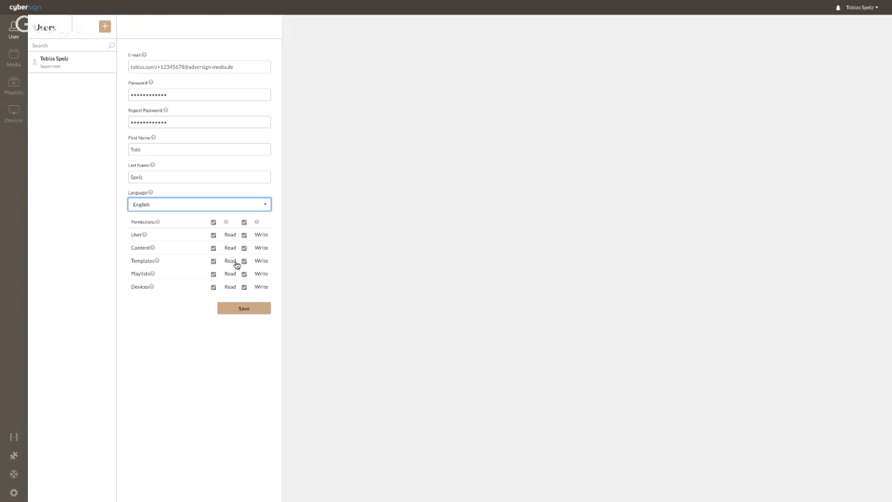
{"action": "left_click", "coordinate": [241, 310]}
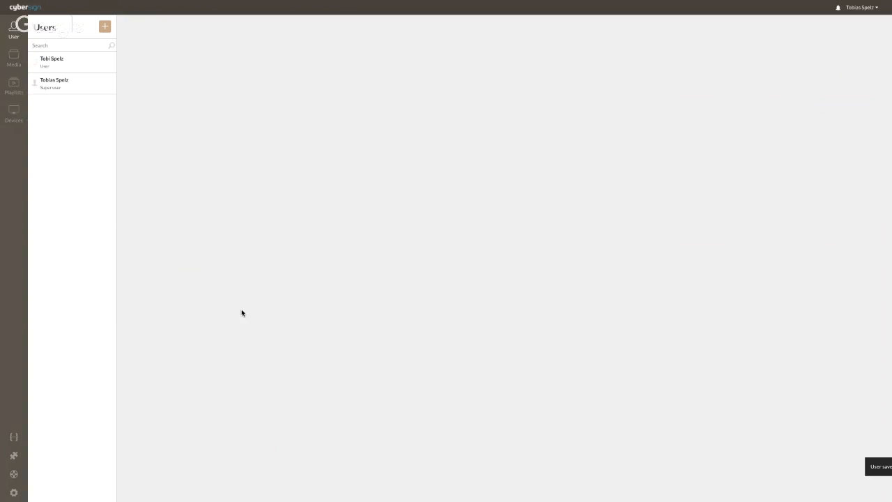
{"action": "left_click", "coordinate": [67, 67]}
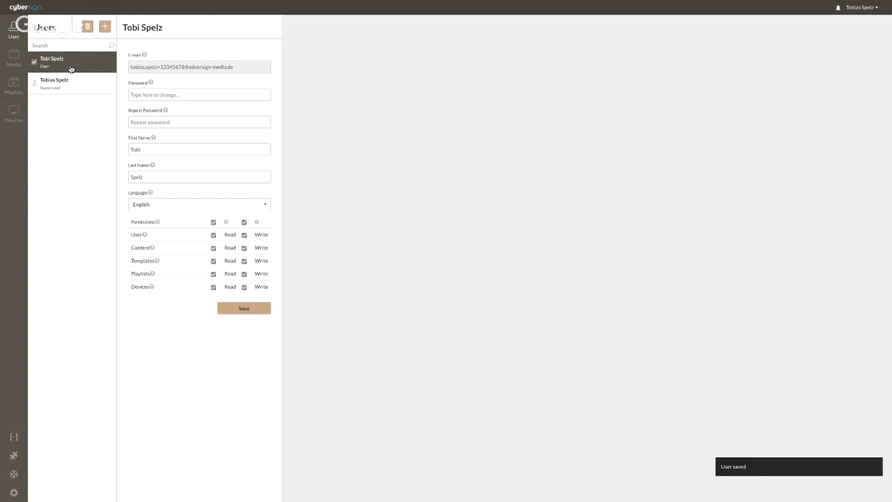
In Media, add a weather item named 'New York' for New York City in Fahrenheit.
{"action": "left_click", "coordinate": [9, 58]}
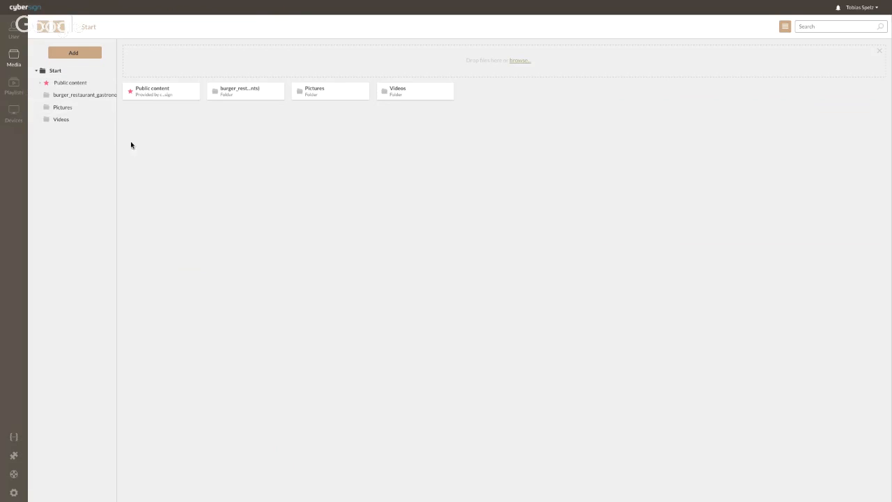
{"action": "right_click", "coordinate": [177, 150]}
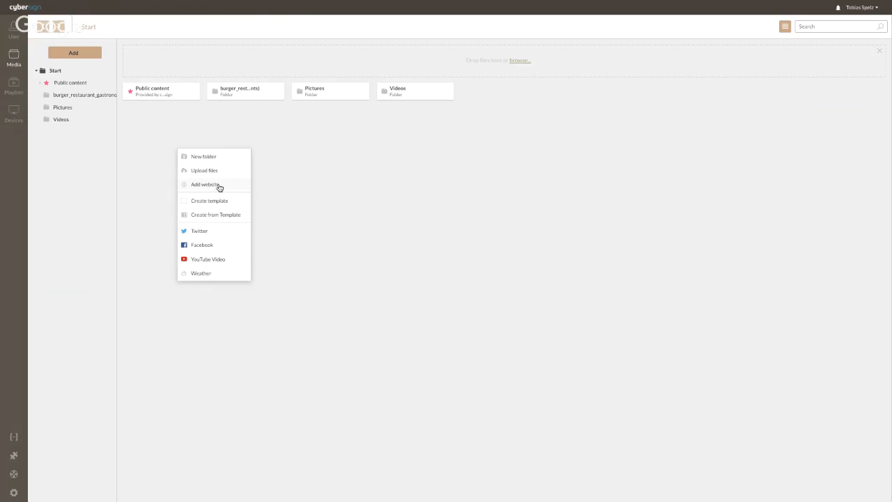
{"action": "left_click", "coordinate": [200, 273]}
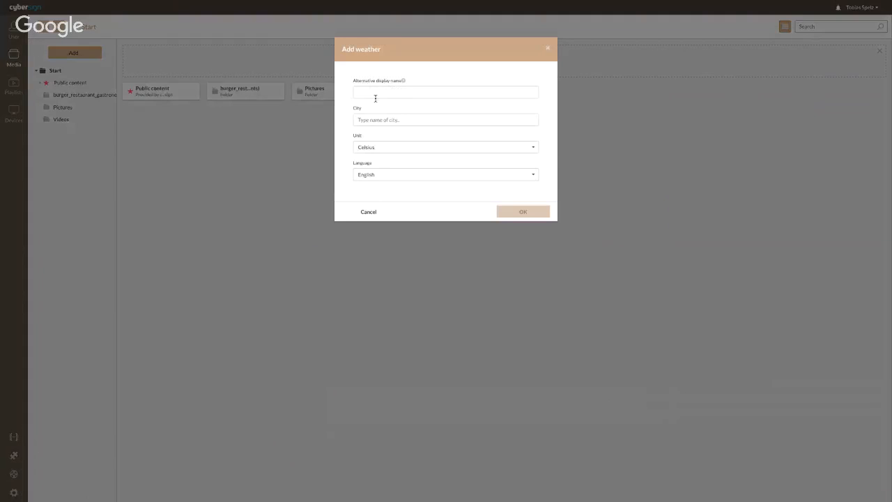
{"action": "left_click", "coordinate": [373, 92]}
{"action": "type", "text": "N"}
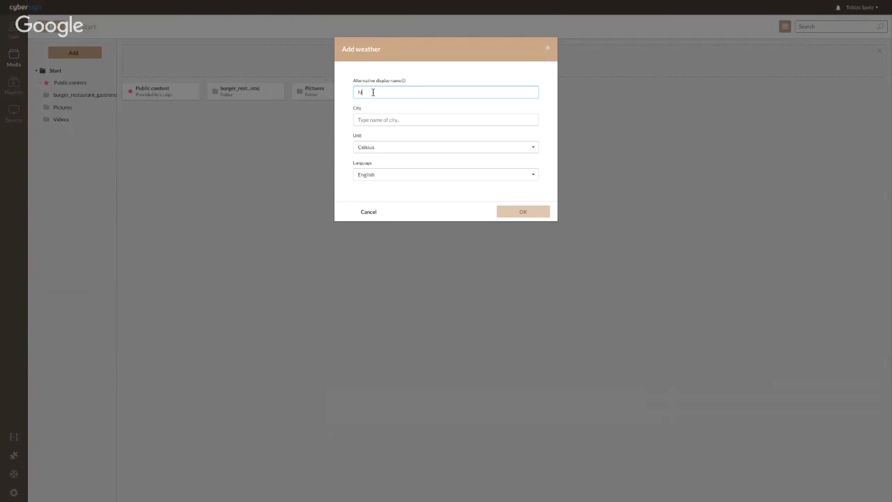
{"action": "type", "text": "ew York"}
{"action": "left_click", "coordinate": [374, 120]}
{"action": "type", "text": "New"}
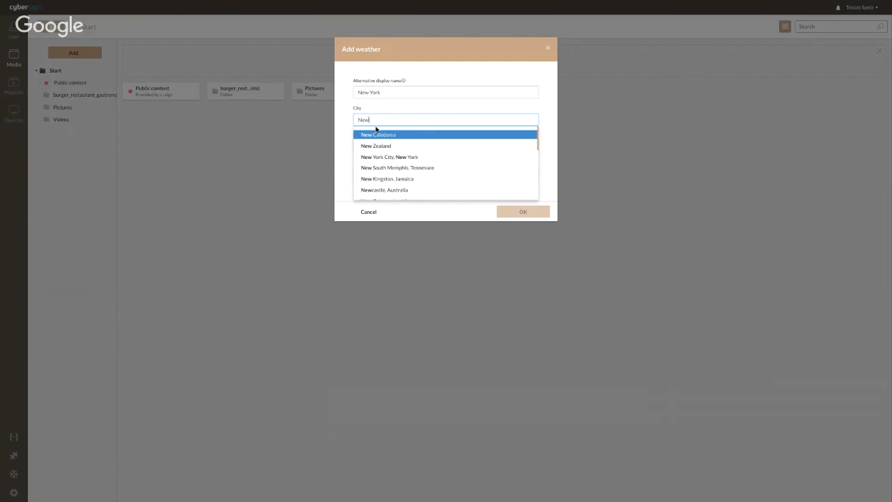
{"action": "type", "text": " York"}
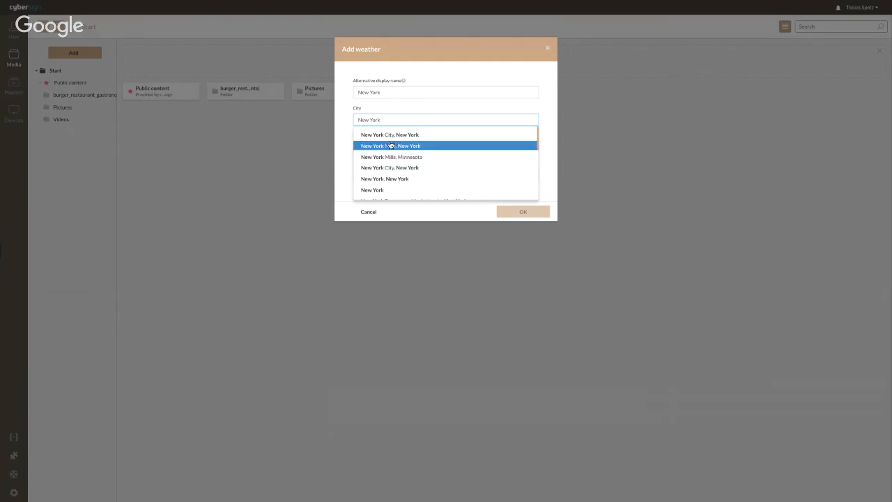
{"action": "left_click", "coordinate": [388, 135]}
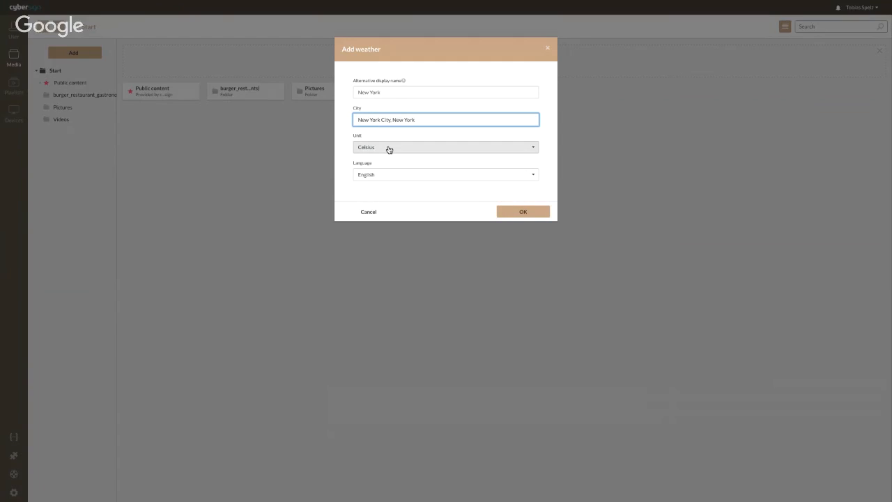
{"action": "left_click", "coordinate": [389, 148]}
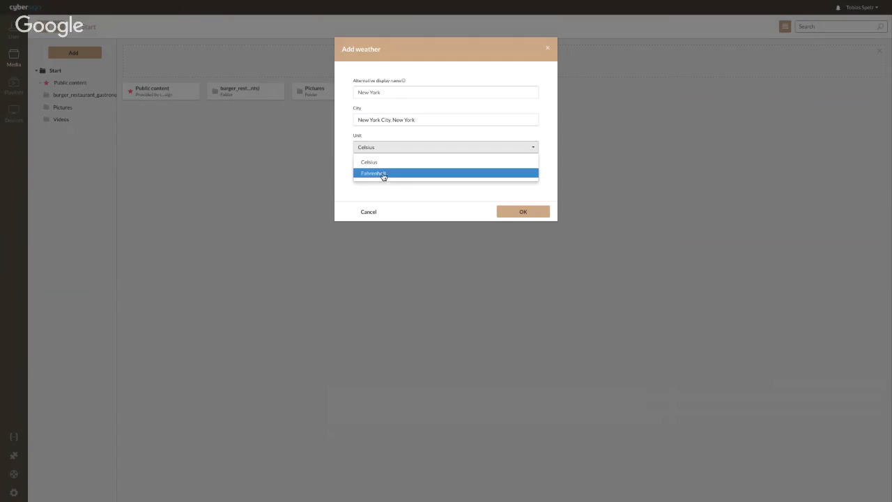
{"action": "left_click", "coordinate": [385, 174]}
{"action": "left_click", "coordinate": [524, 213]}
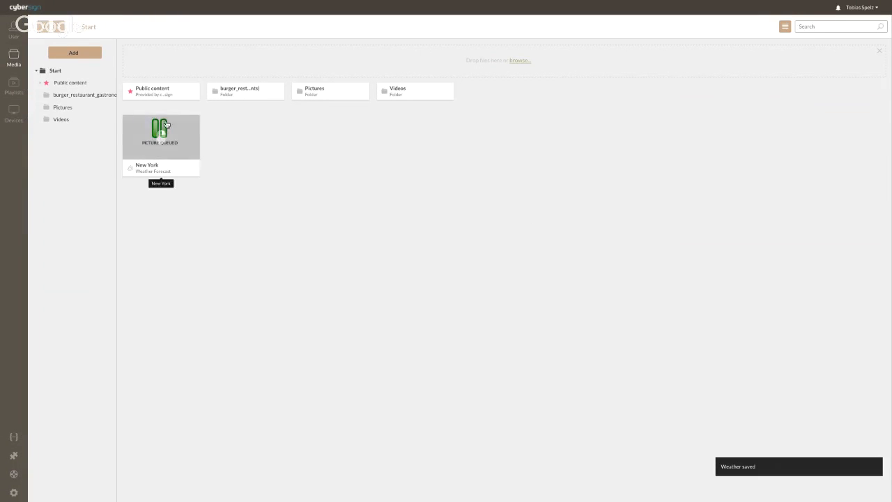
Preview the New York forecast and close the preview.
{"action": "right_click", "coordinate": [165, 140]}
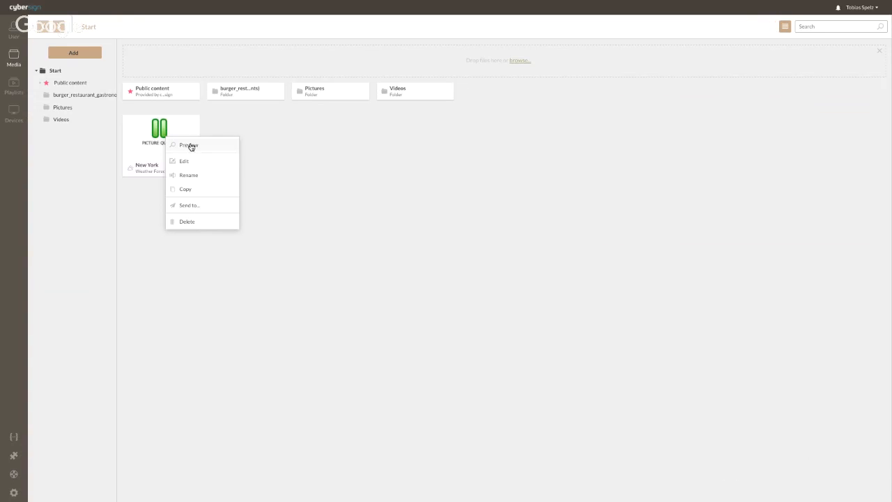
{"action": "left_click", "coordinate": [190, 145]}
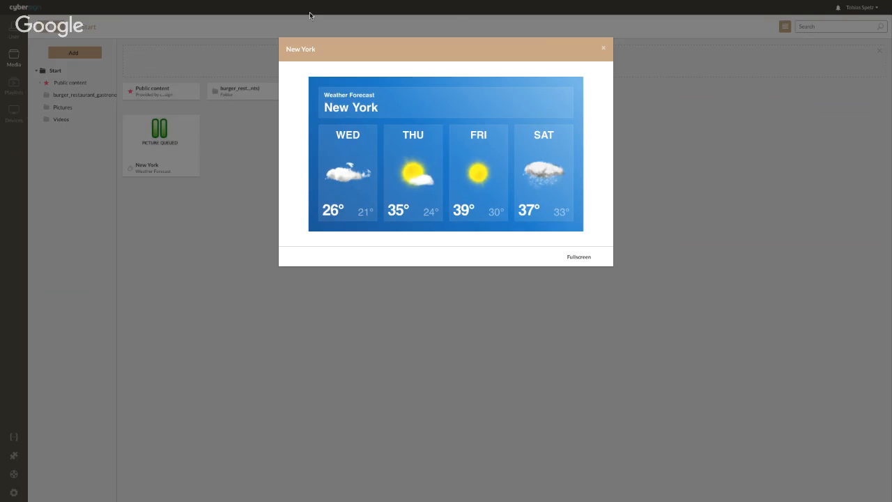
{"action": "left_click", "coordinate": [604, 49]}
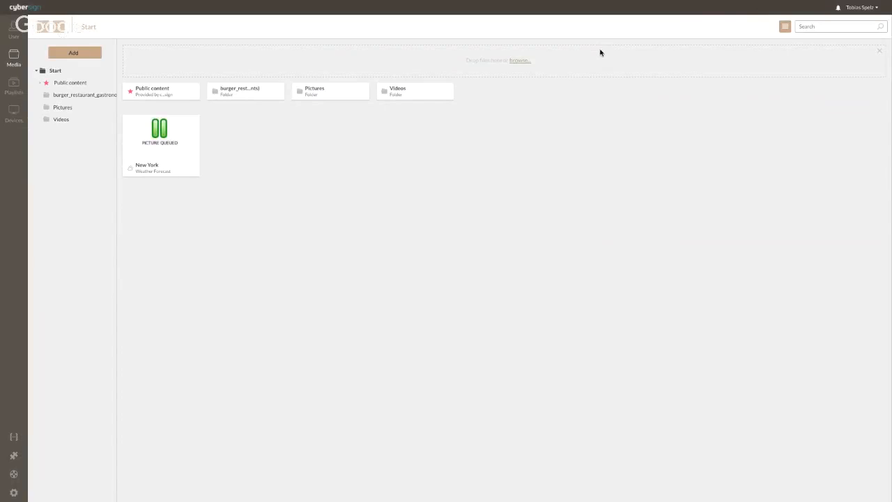
Create a new template named 'Test Webinar'.
{"action": "right_click", "coordinate": [404, 124]}
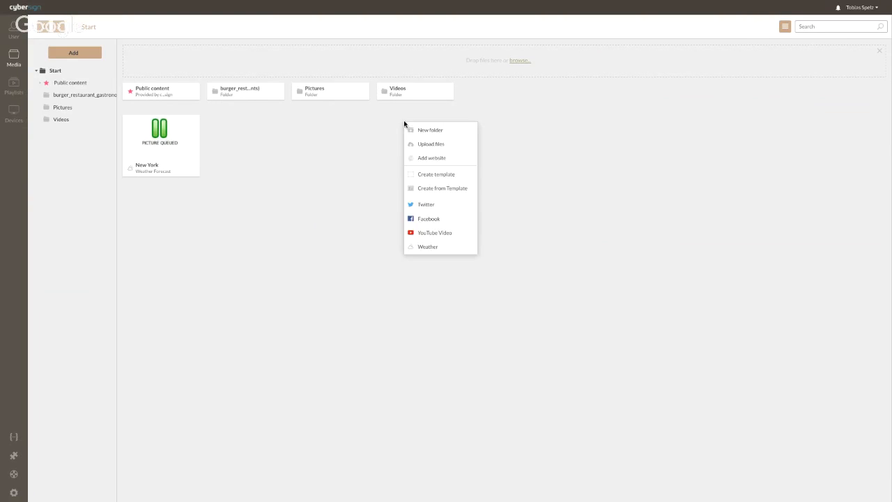
{"action": "left_click", "coordinate": [432, 174]}
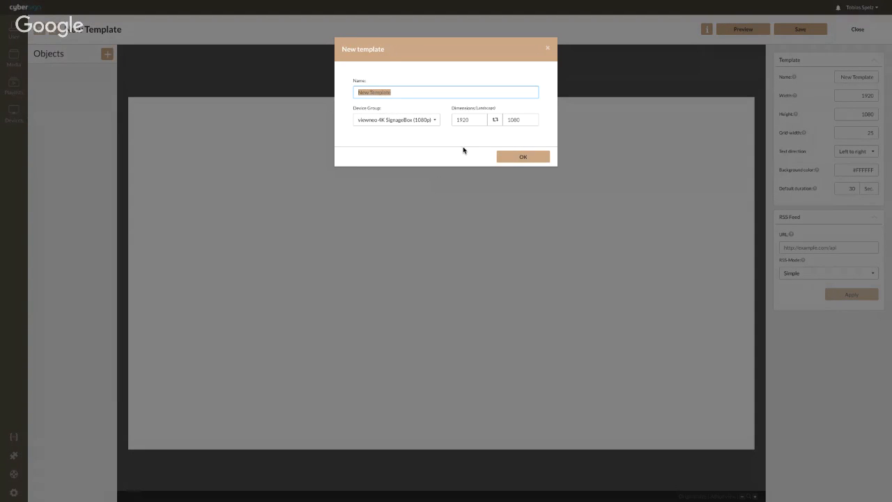
{"action": "type", "text": "Test Webinar"}
{"action": "left_click", "coordinate": [538, 157]}
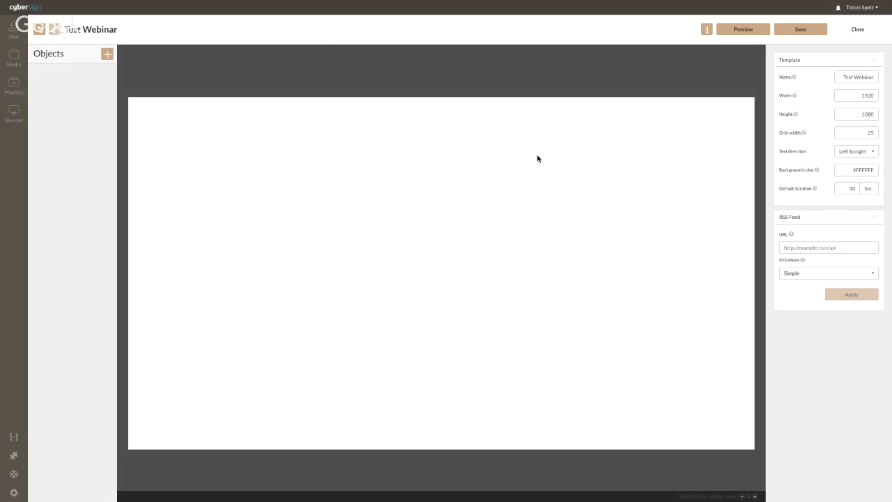
Add the cheeseburger picture from Pictures, shrink it, and place it near the top-left.
{"action": "left_click", "coordinate": [109, 57]}
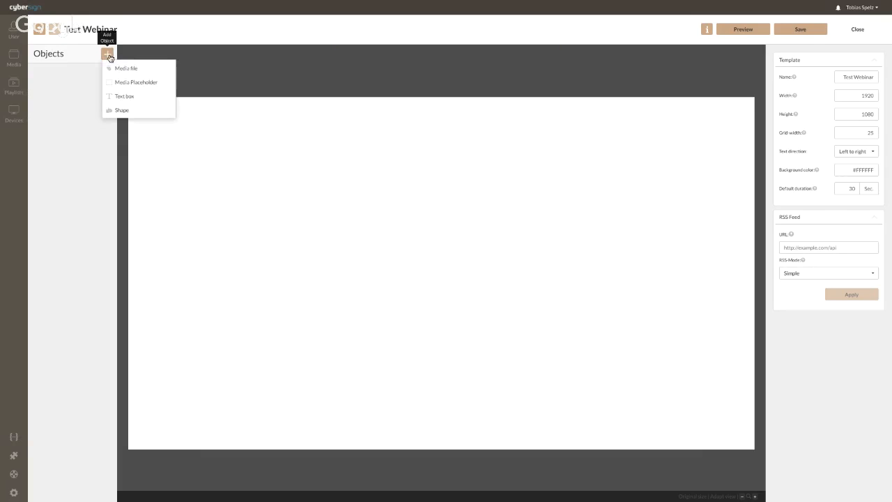
{"action": "left_click", "coordinate": [123, 65]}
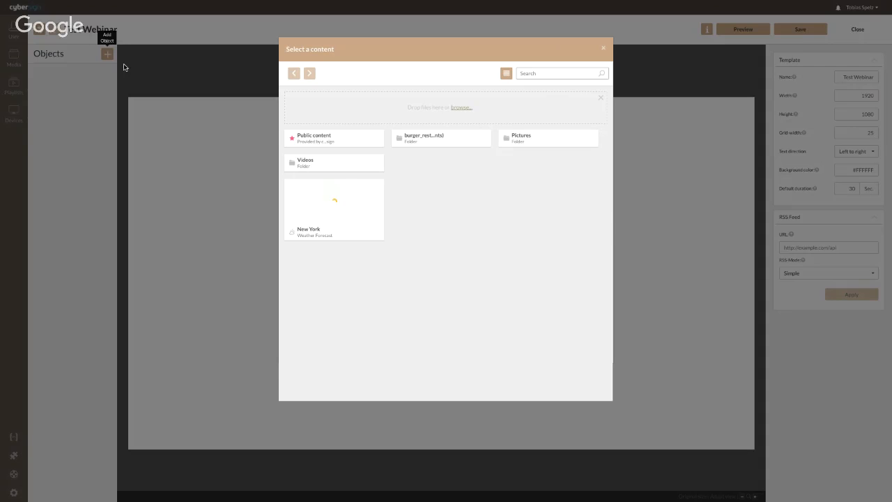
{"action": "left_click", "coordinate": [525, 138]}
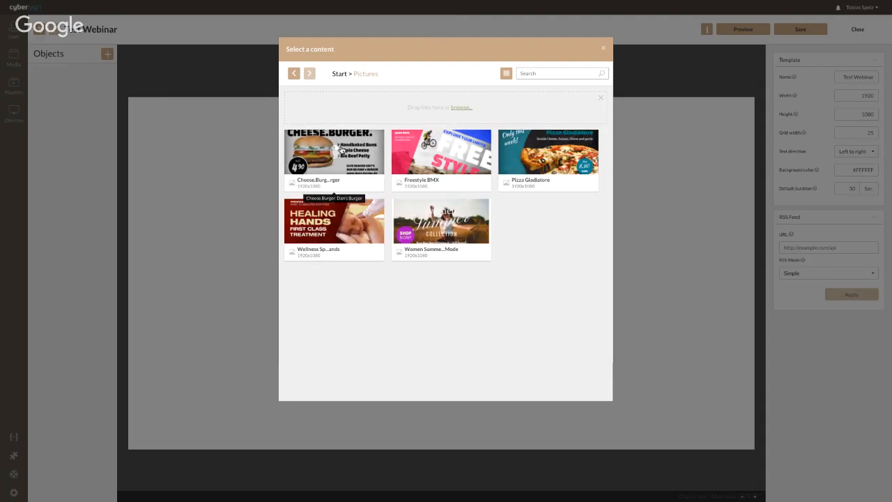
{"action": "left_click", "coordinate": [341, 149]}
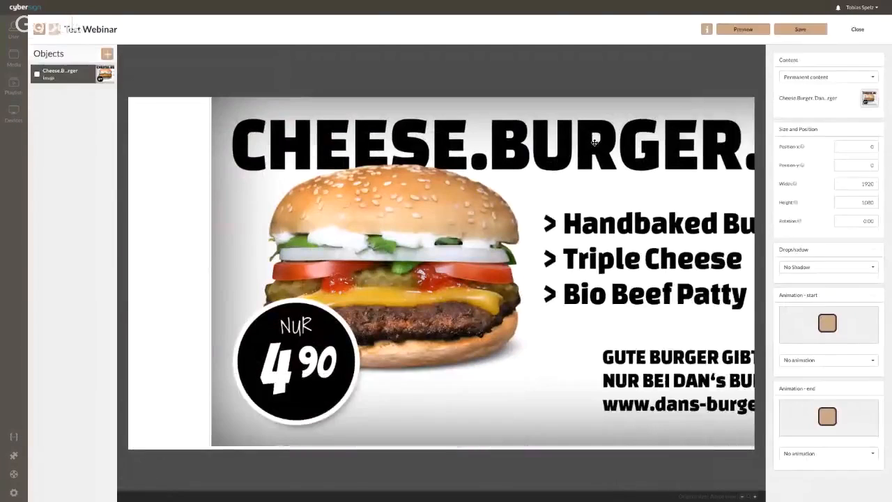
{"action": "left_click_drag", "start_coordinate": [594, 143], "coordinate": [603, 190]}
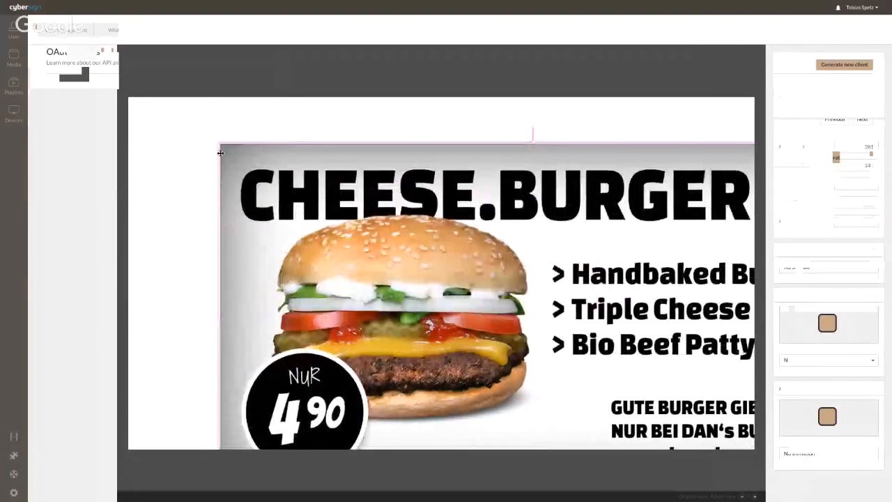
{"action": "left_click_drag", "start_coordinate": [218, 143], "coordinate": [404, 240]}
{"action": "left_click_drag", "start_coordinate": [540, 284], "coordinate": [297, 159]}
Add a text box to the right of the image and change its text to 'Burger'.
{"action": "left_click", "coordinate": [107, 54]}
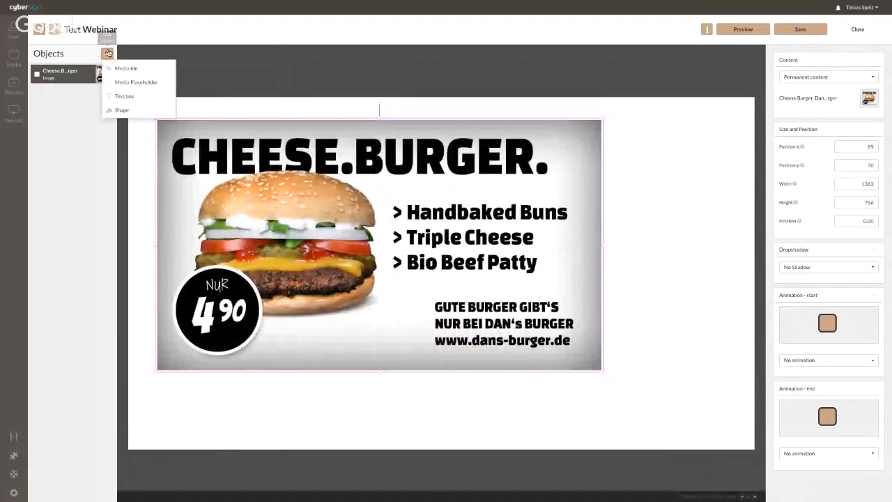
{"action": "left_click", "coordinate": [127, 97]}
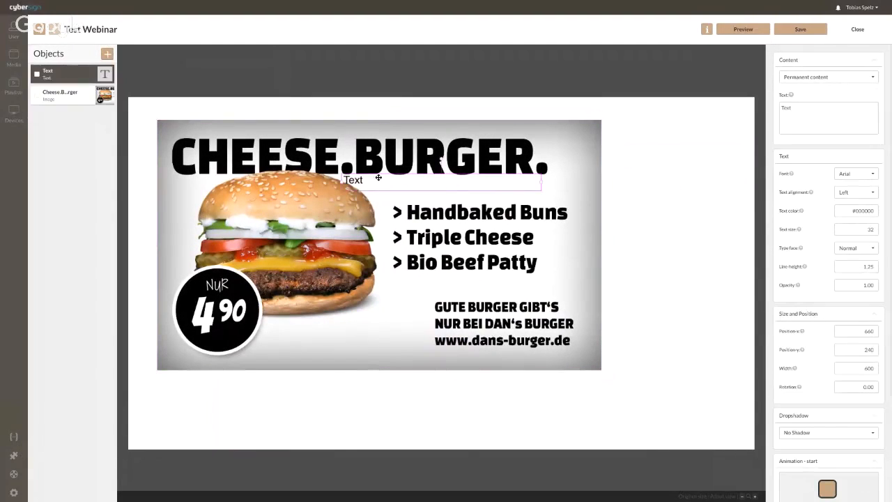
{"action": "left_click_drag", "start_coordinate": [374, 175], "coordinate": [641, 154]}
{"action": "left_click_drag", "start_coordinate": [796, 108], "coordinate": [774, 113]}
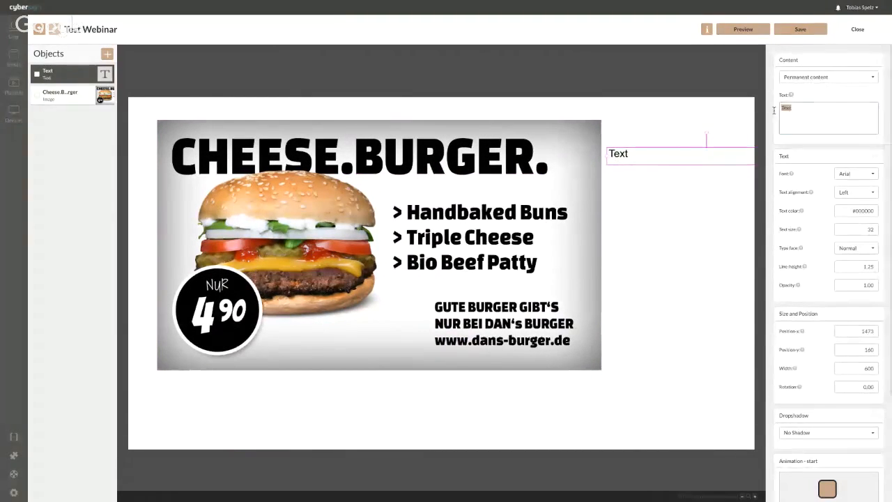
{"action": "type", "text": "Burger"}
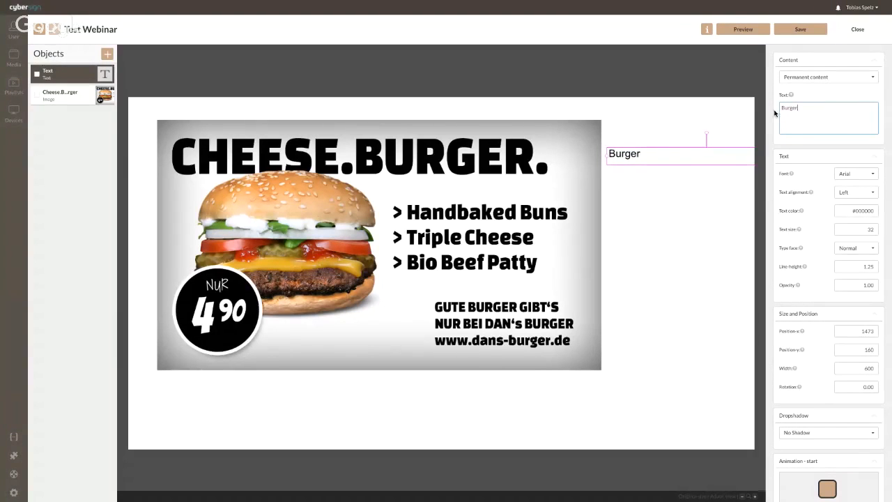
{"action": "left_click", "coordinate": [688, 198]}
{"action": "left_click", "coordinate": [543, 174]}
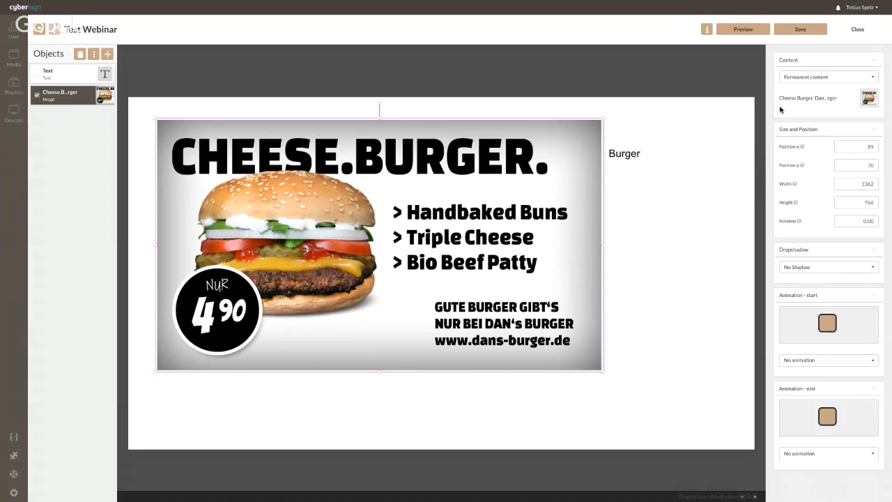
Save and preview the Test Webinar template, then close the editor back to Media.
{"action": "left_click", "coordinate": [809, 27]}
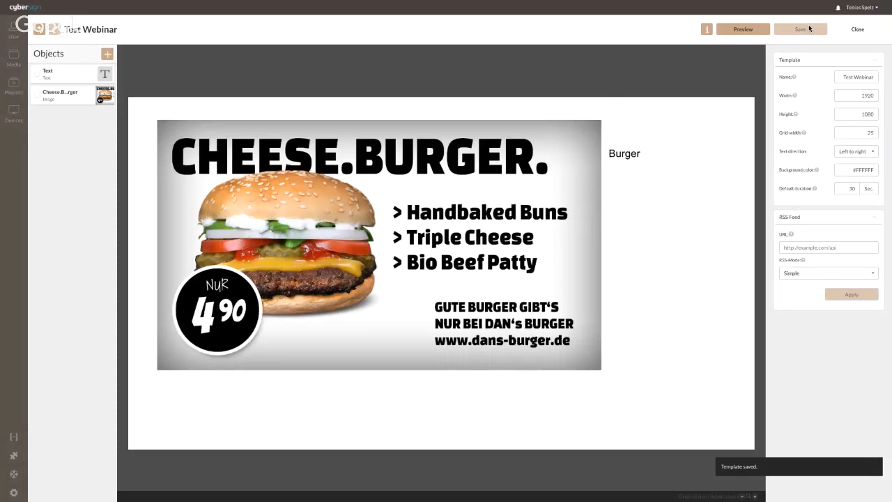
{"action": "left_click", "coordinate": [741, 30]}
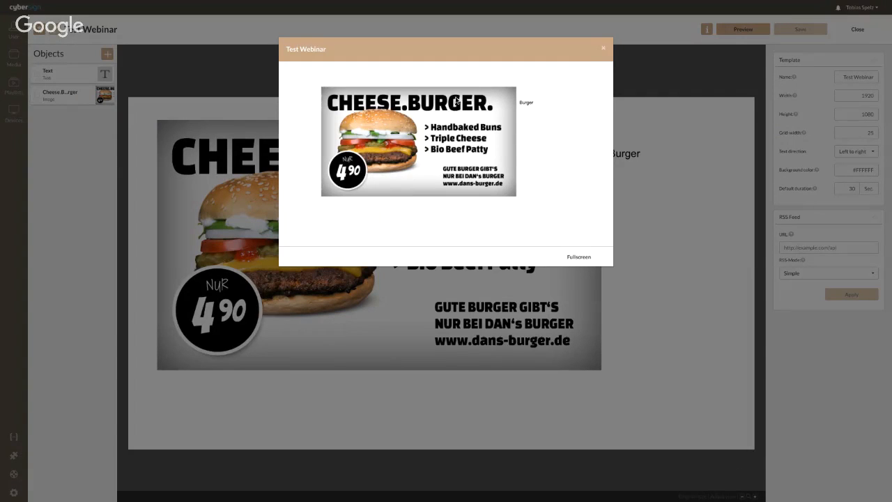
{"action": "left_click", "coordinate": [603, 49]}
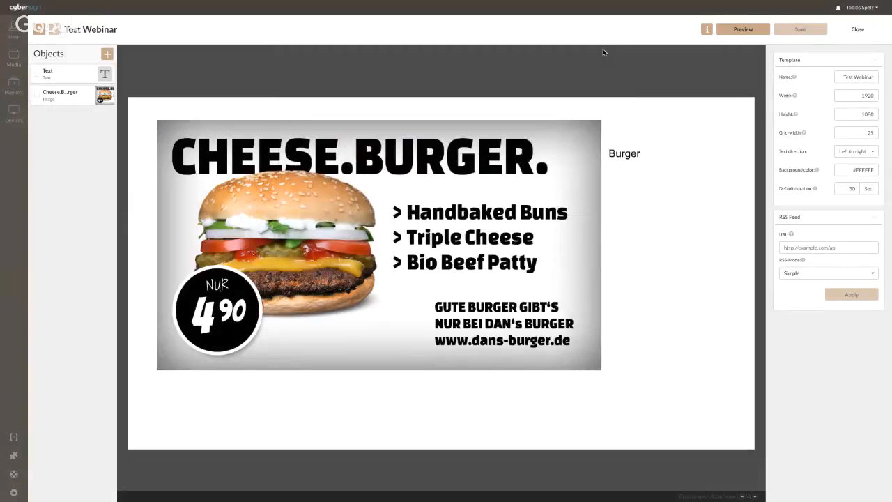
{"action": "left_click", "coordinate": [857, 29]}
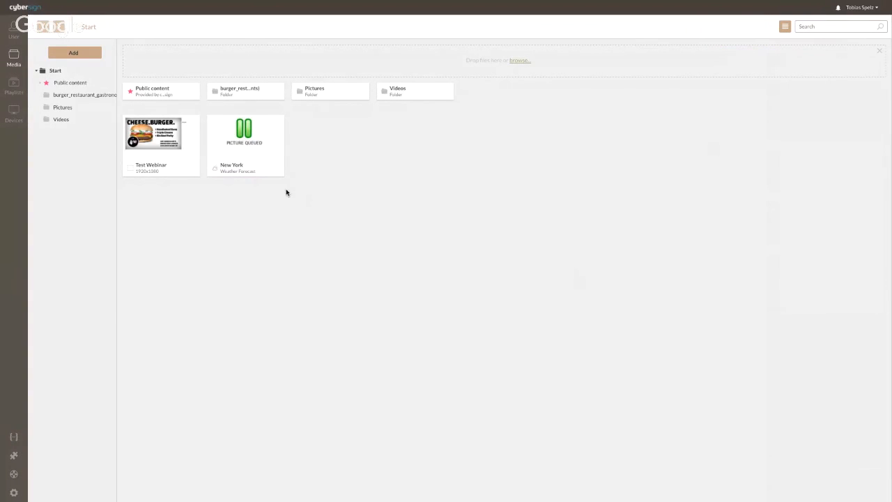
{"action": "right_click", "coordinate": [152, 140]}
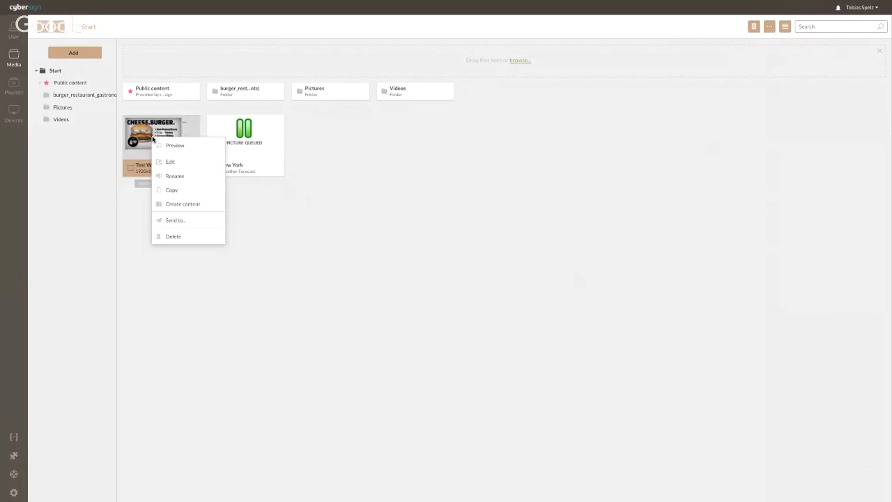
Use Create content on the Test Webinar template to produce a second Test Webinar tile.
{"action": "left_click", "coordinate": [190, 207]}
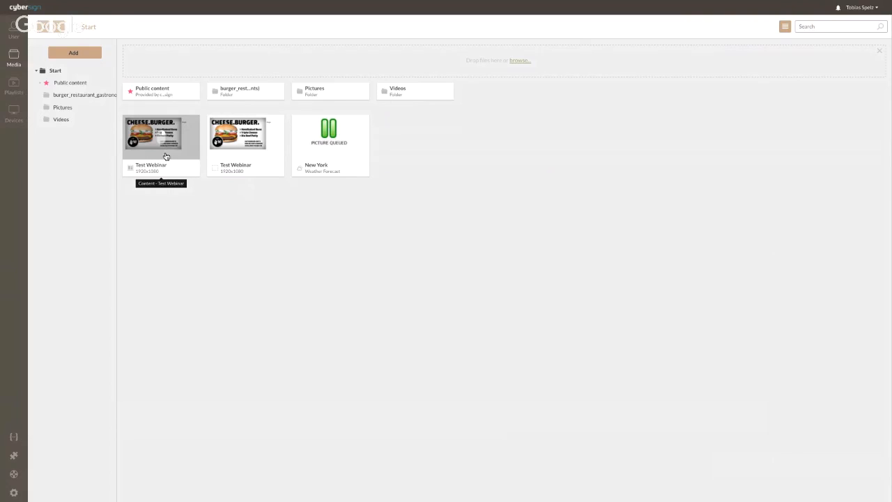
Set Videos as the shared folder and cancel the Send to dialog for Pictures.
{"action": "right_click", "coordinate": [398, 94]}
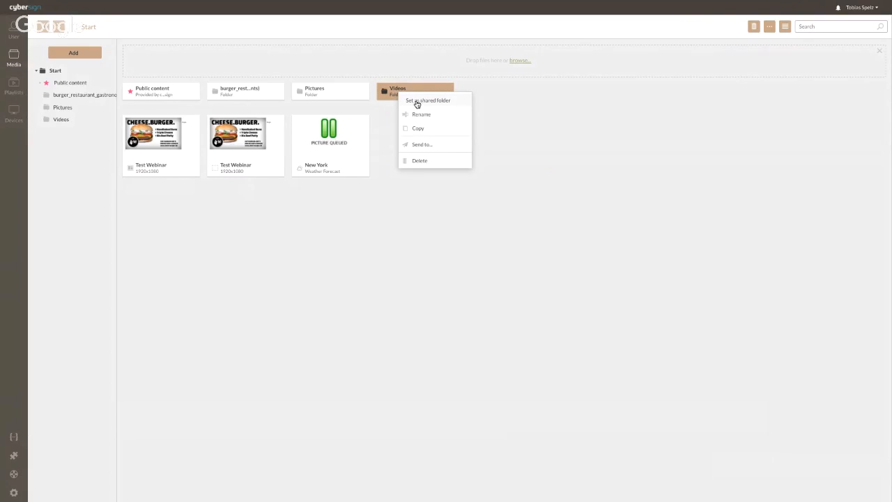
{"action": "left_click", "coordinate": [420, 101]}
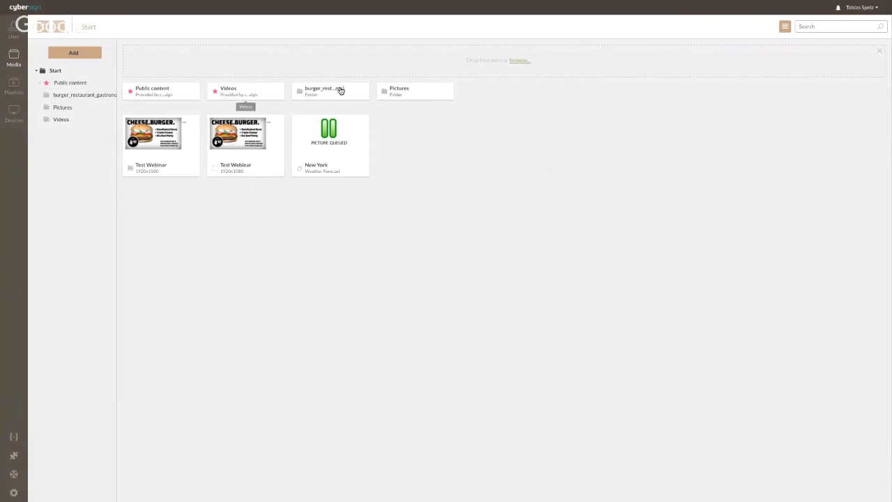
{"action": "right_click", "coordinate": [398, 90]}
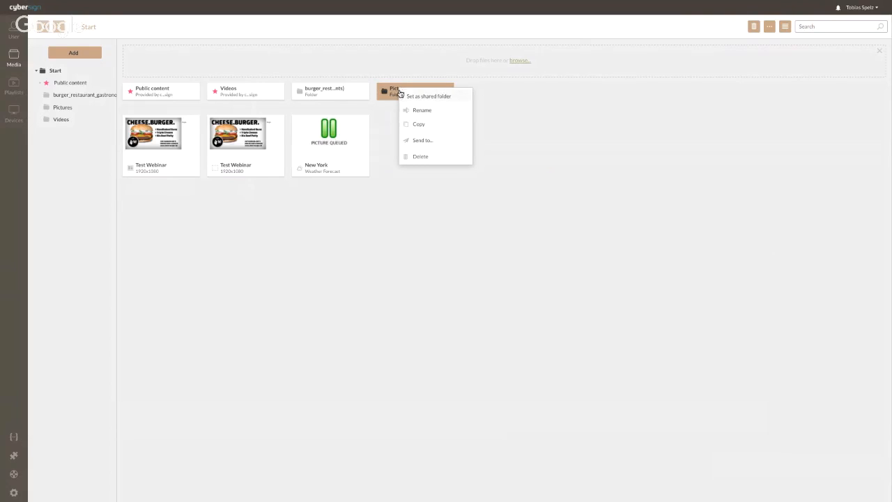
{"action": "left_click", "coordinate": [431, 140]}
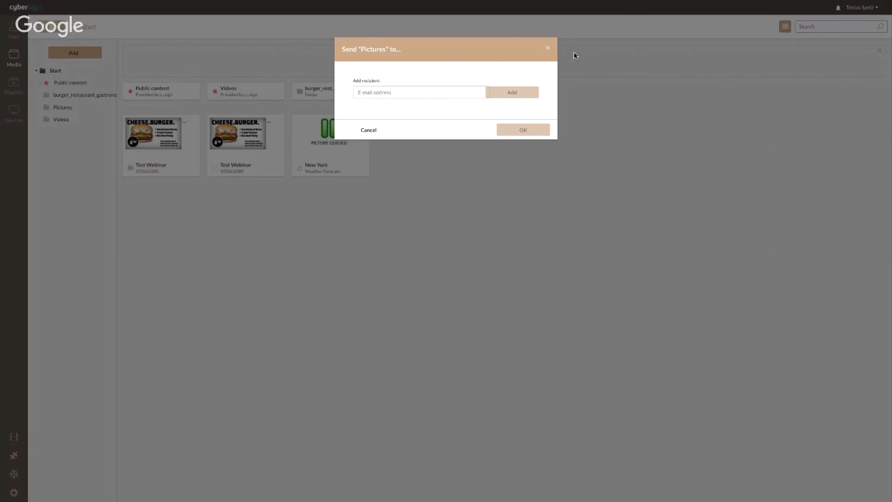
{"action": "left_click", "coordinate": [547, 48]}
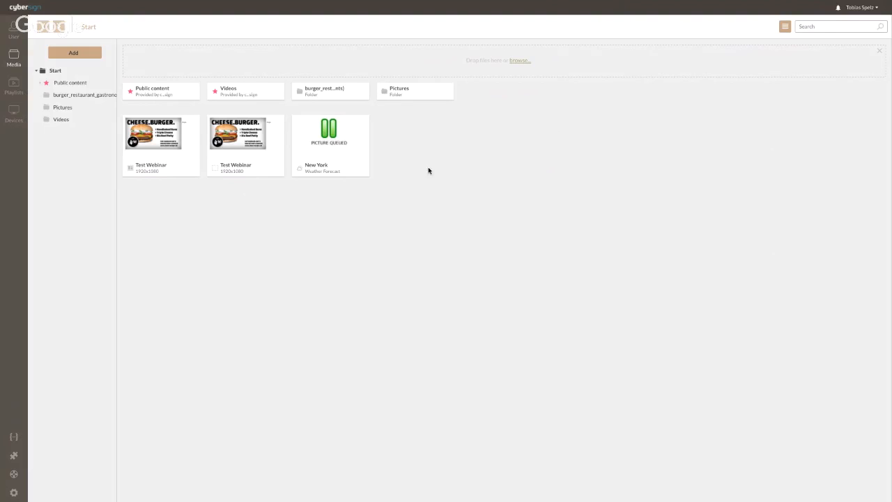
{"action": "left_click", "coordinate": [12, 90]}
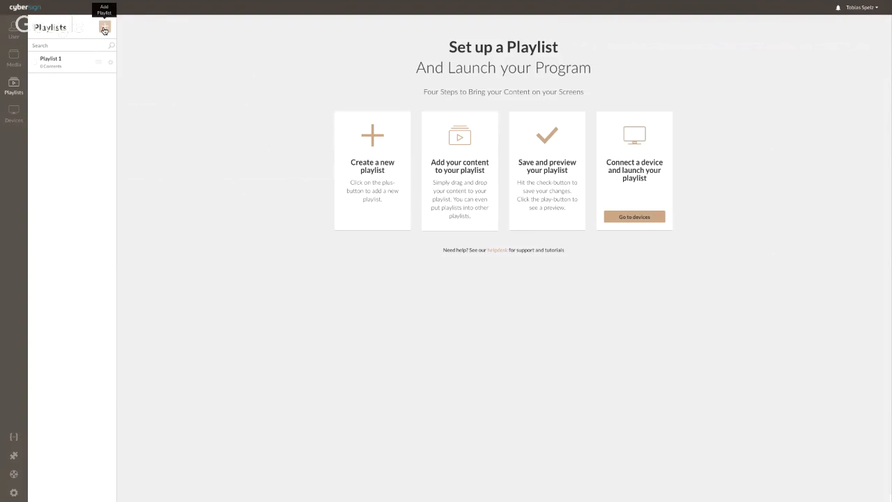
Zoom the page in and add a playlist named 'Webinar'.
{"action": "key", "text": "super+plus"}
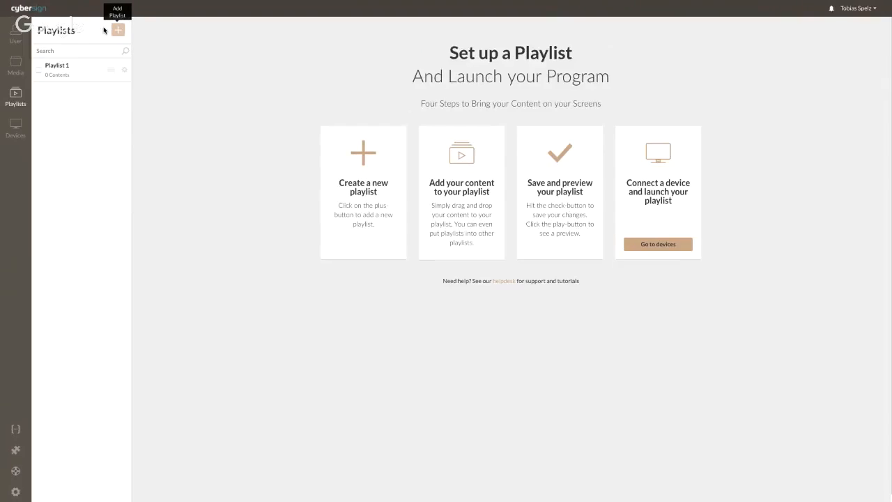
{"action": "key", "text": "super+plus"}
{"action": "left_click", "coordinate": [131, 32]}
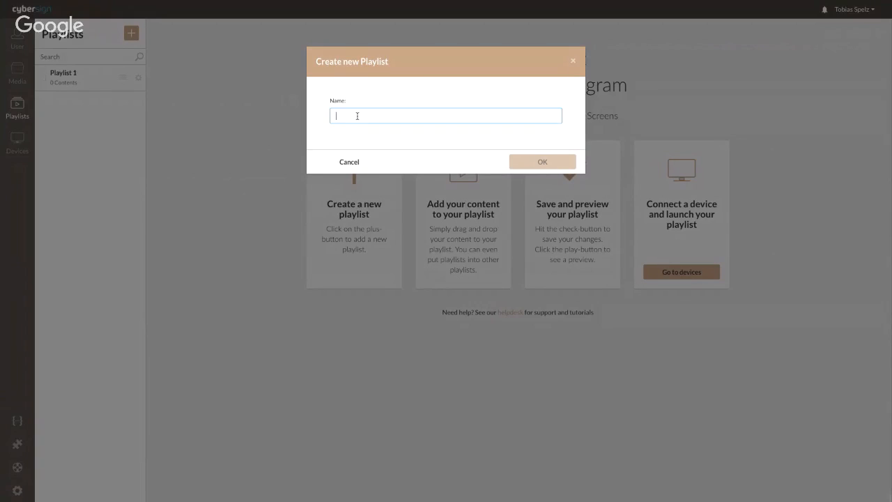
{"action": "type", "text": "We"}
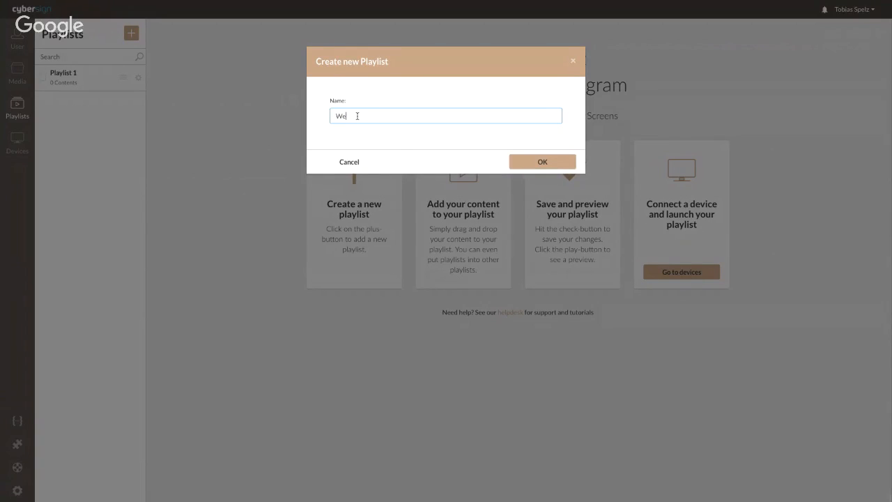
{"action": "type", "text": "binar"}
{"action": "left_click", "coordinate": [543, 162]}
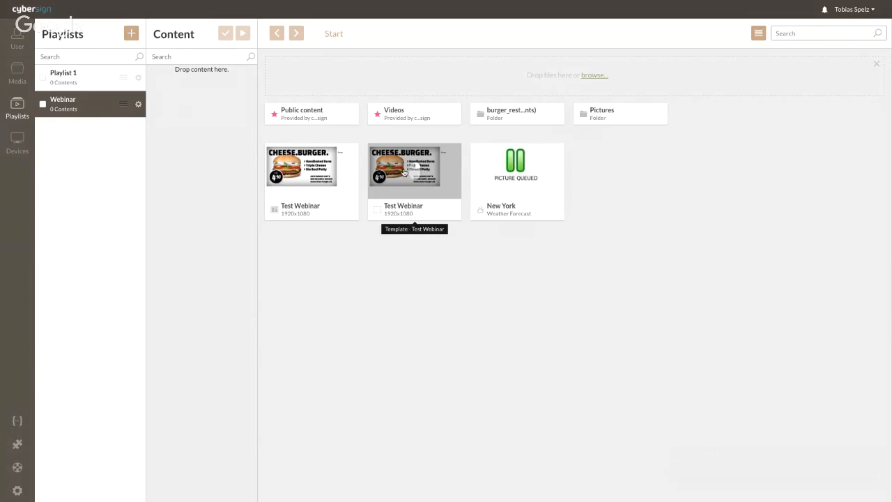
Add Test Webinar content, Freestyle BMX and Pizza Gladiatore to the Webinar playlist and save.
{"action": "left_click_drag", "start_coordinate": [405, 172], "coordinate": [196, 142]}
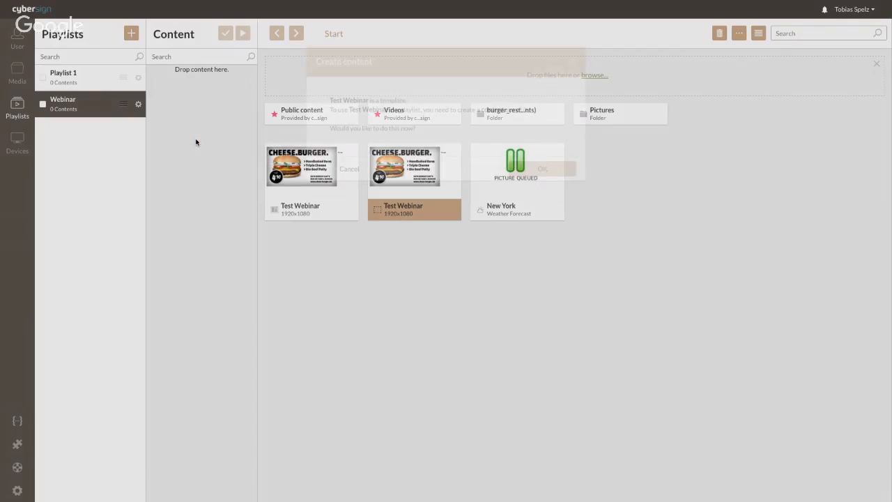
{"action": "left_click", "coordinate": [360, 169]}
{"action": "left_click_drag", "start_coordinate": [313, 169], "coordinate": [207, 142]}
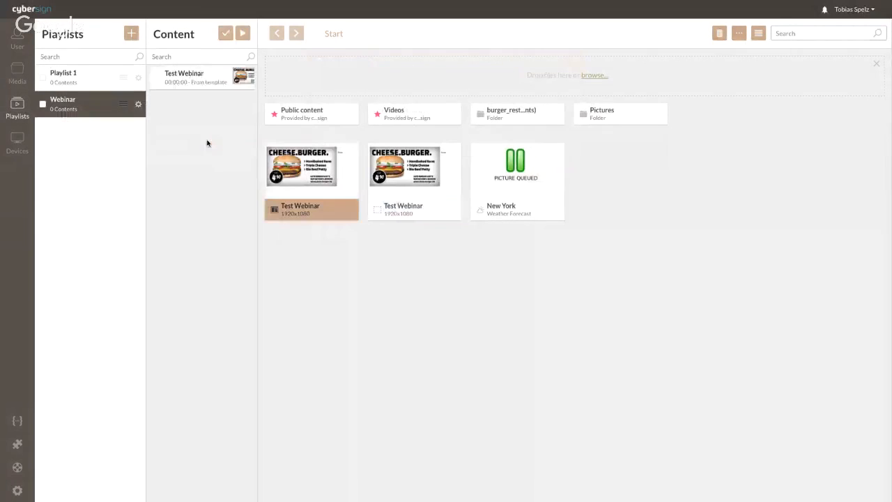
{"action": "left_click", "coordinate": [612, 120]}
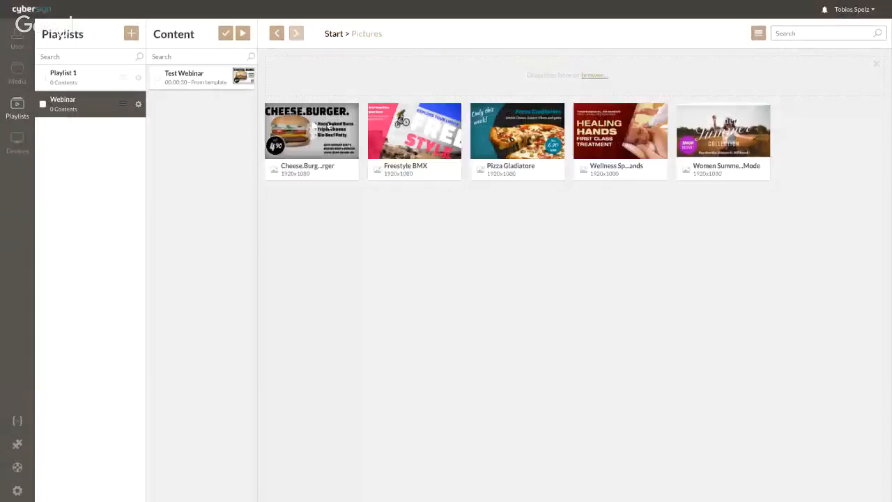
{"action": "left_click_drag", "start_coordinate": [329, 127], "coordinate": [307, 131]}
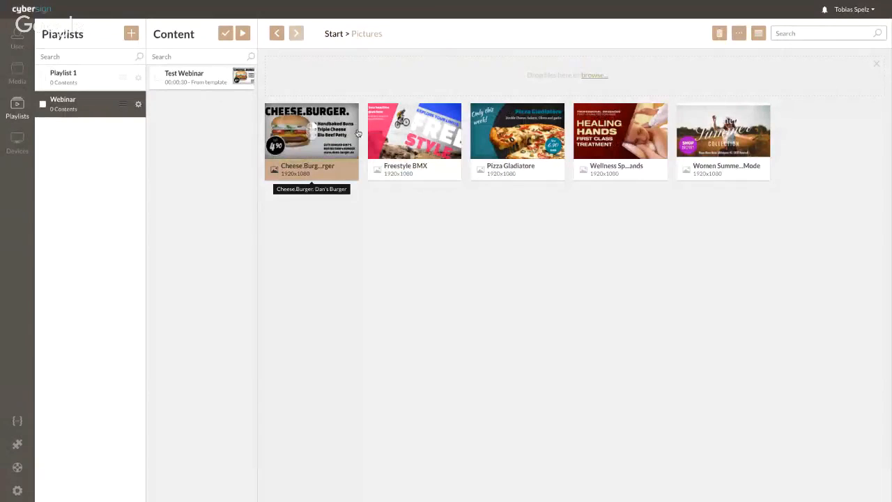
{"action": "left_click_drag", "start_coordinate": [400, 133], "coordinate": [207, 145]}
{"action": "left_click_drag", "start_coordinate": [518, 139], "coordinate": [212, 161]}
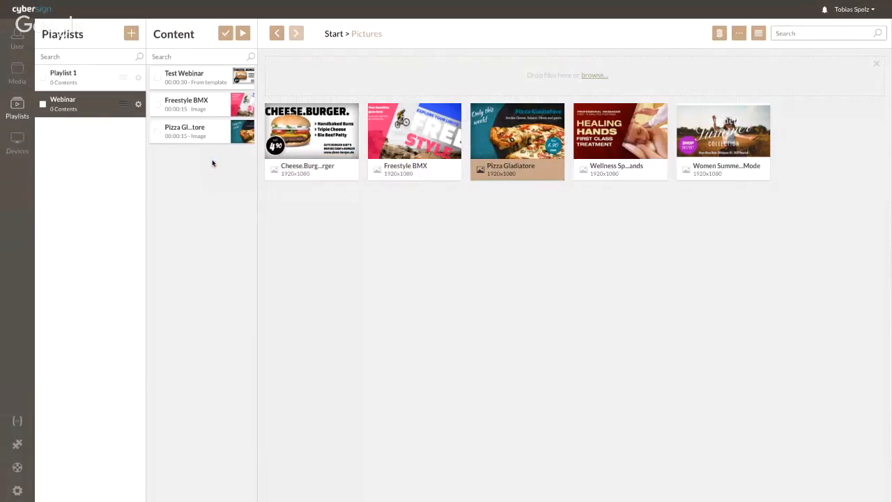
{"action": "left_click", "coordinate": [227, 36]}
Set the Test Webinar entry to play by schedule from March 16 to March 18, 2017.
{"action": "double_click", "coordinate": [196, 78]}
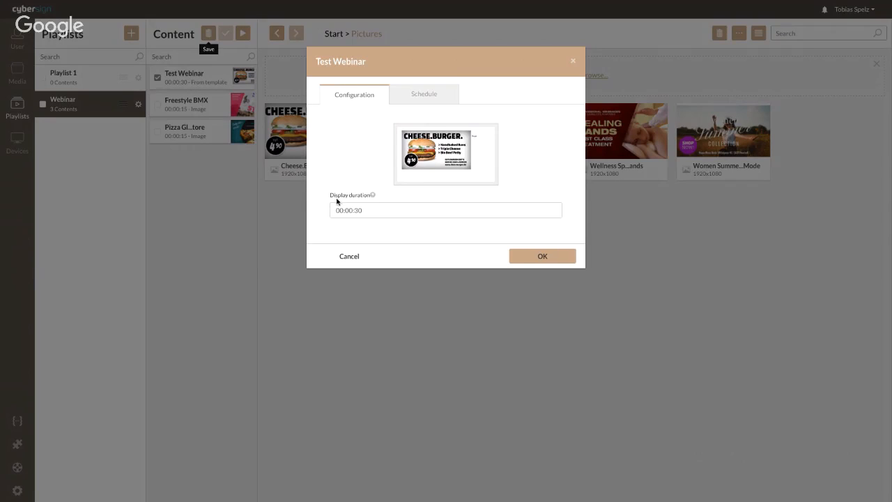
{"action": "left_click", "coordinate": [382, 211]}
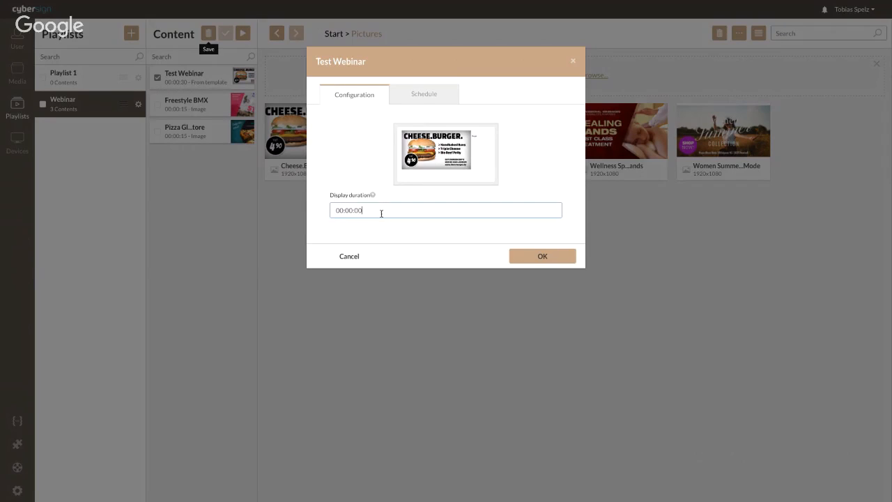
{"action": "left_click", "coordinate": [416, 98]}
{"action": "left_click", "coordinate": [391, 144]}
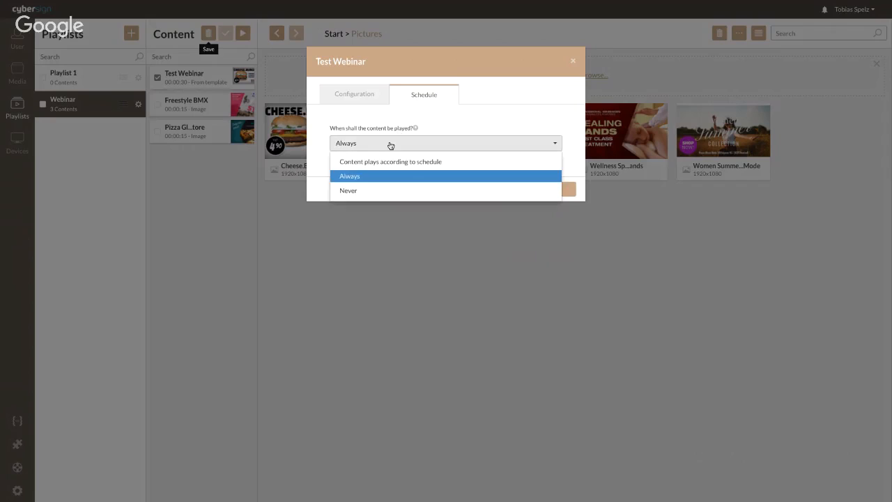
{"action": "left_click", "coordinate": [388, 162]}
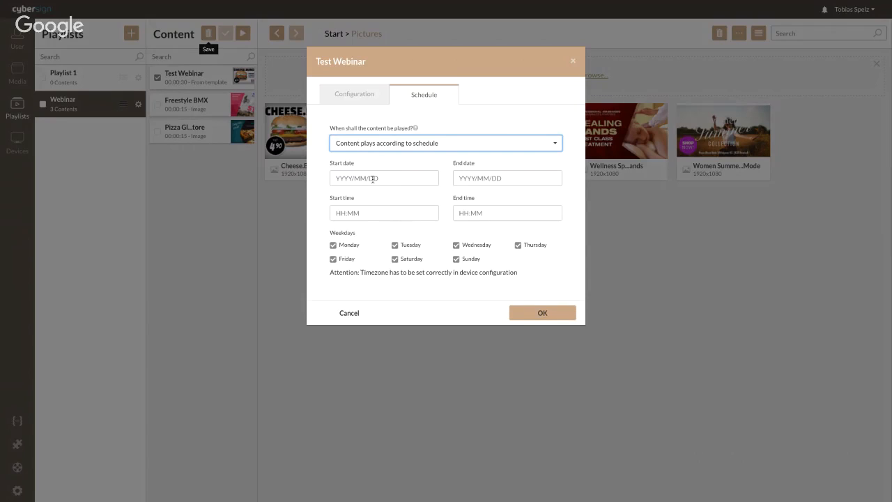
{"action": "left_click", "coordinate": [373, 178]}
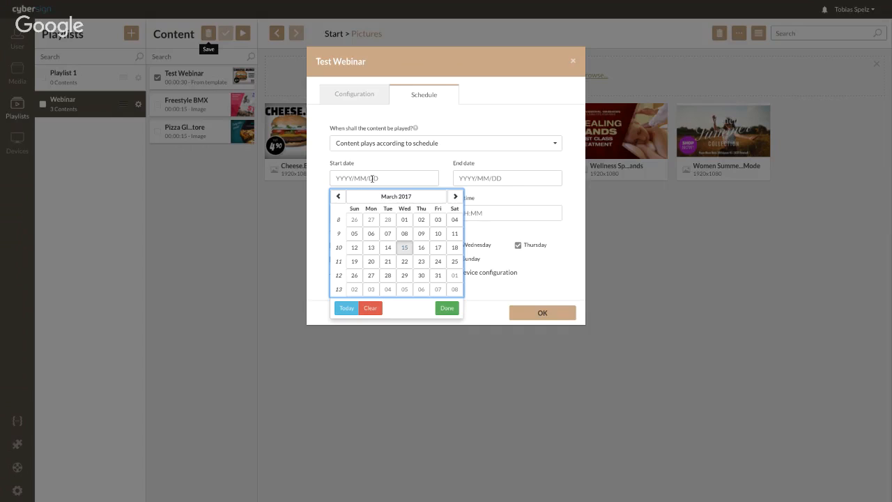
{"action": "left_click", "coordinate": [421, 247]}
{"action": "left_click", "coordinate": [473, 180]}
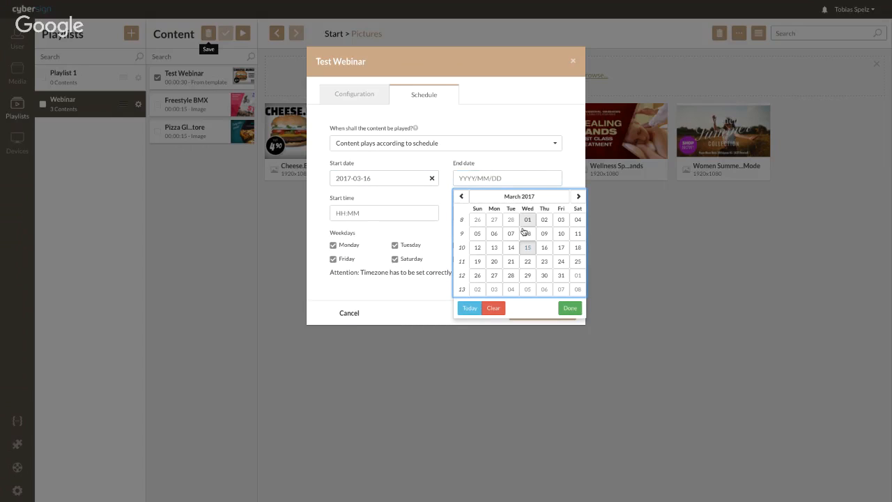
{"action": "left_click", "coordinate": [576, 250]}
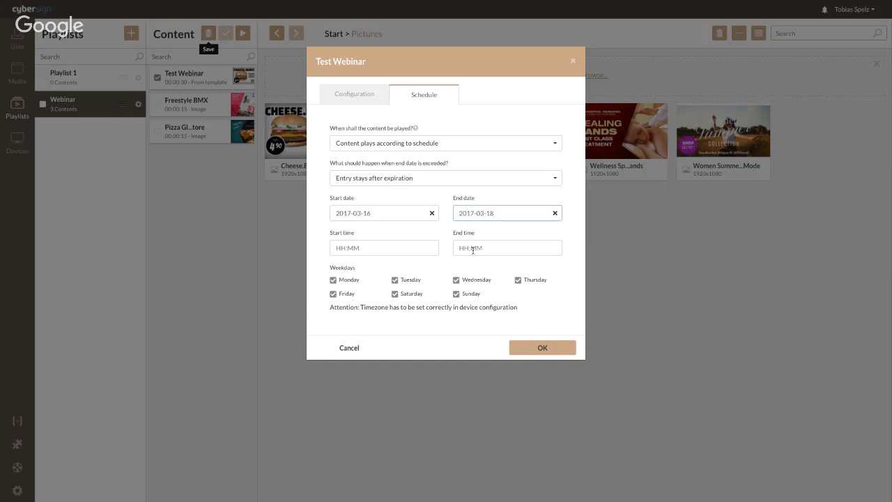
Enter a start time of 11:00 and an end time of 12:00.
{"action": "left_click", "coordinate": [367, 245]}
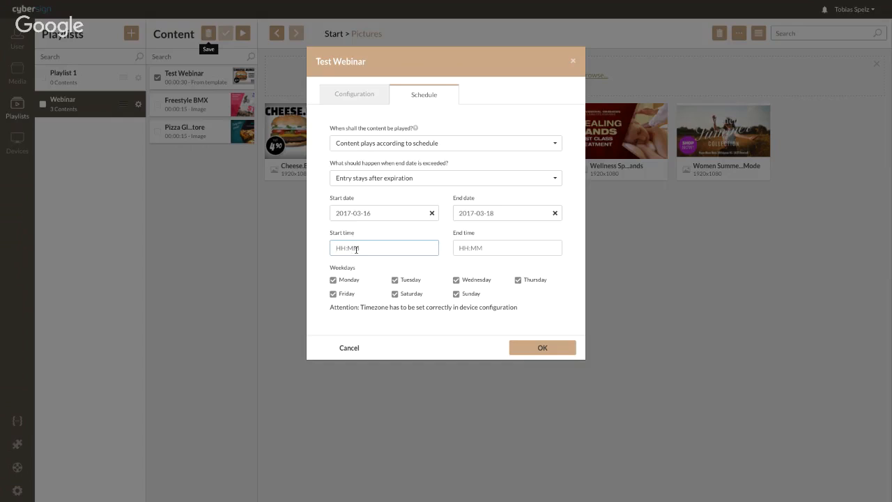
{"action": "type", "text": "110"}
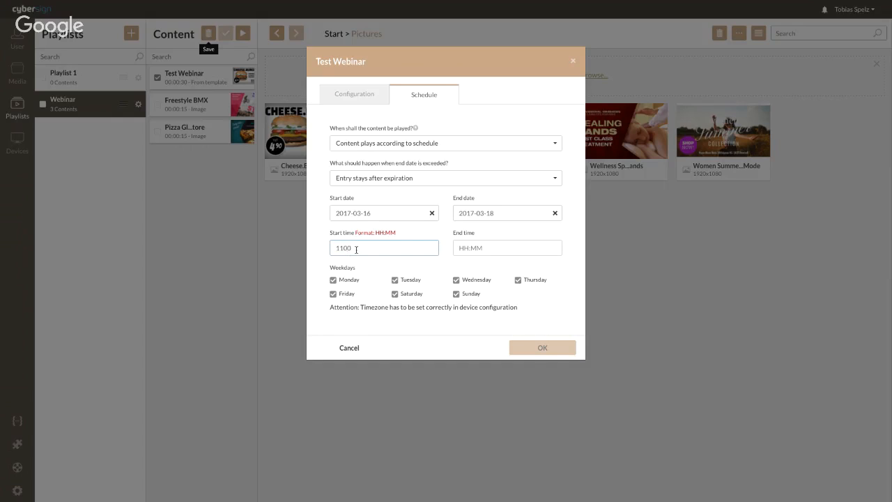
{"action": "key", "text": "BackSpace"}
{"action": "type", "text": ":00"}
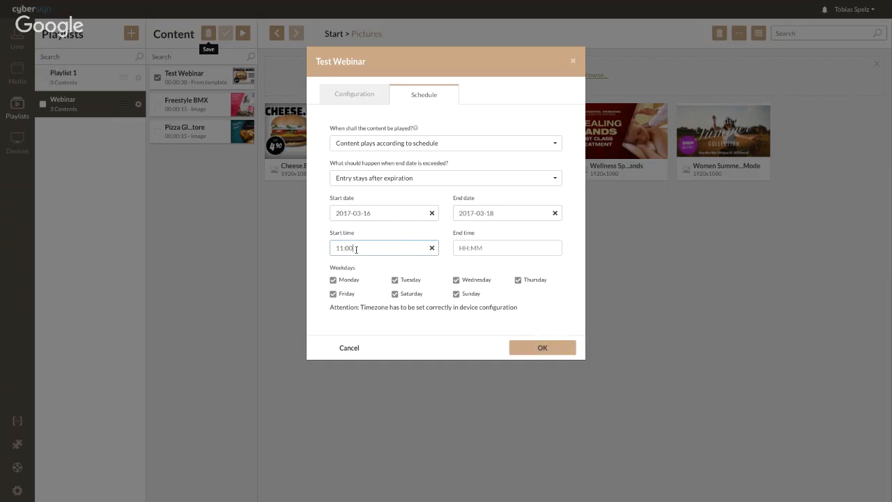
{"action": "left_click", "coordinate": [500, 249]}
{"action": "type", "text": "12:"}
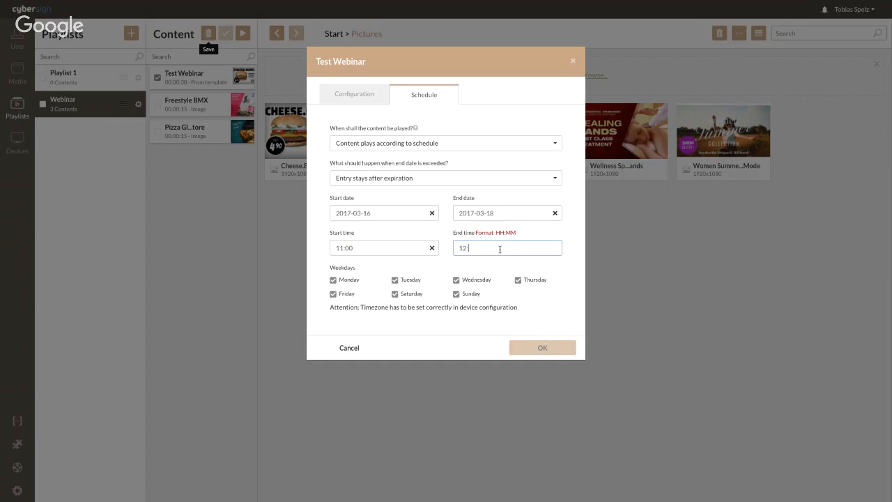
{"action": "type", "text": "000"}
{"action": "key", "text": "BackSpace"}
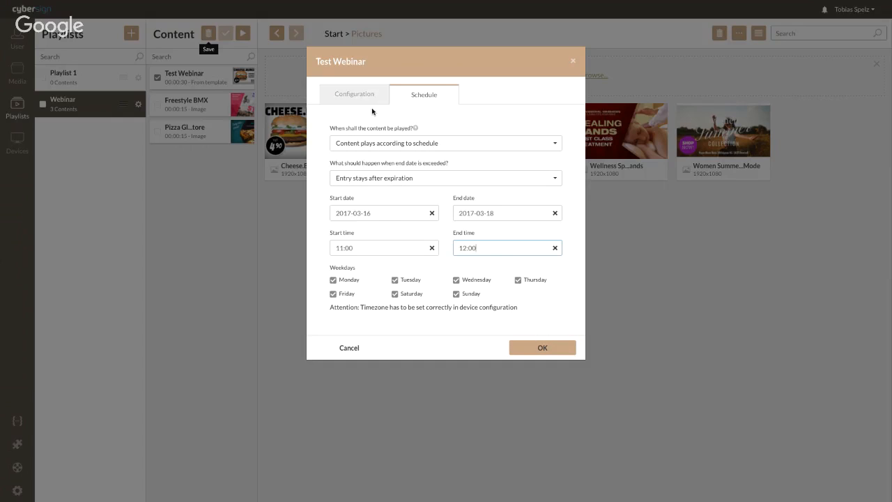
Confirm the Test Webinar schedule and nest Playlist 1 inside the Webinar playlist.
{"action": "left_click", "coordinate": [543, 348]}
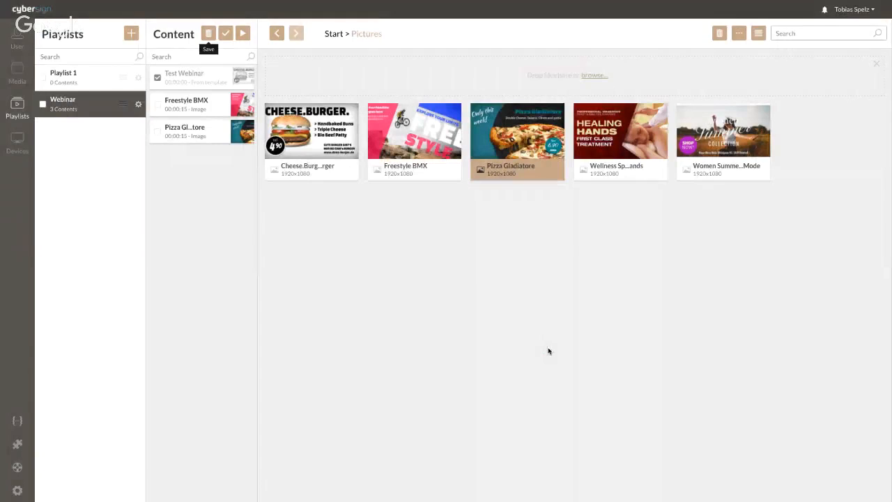
{"action": "left_click_drag", "start_coordinate": [59, 80], "coordinate": [152, 151]}
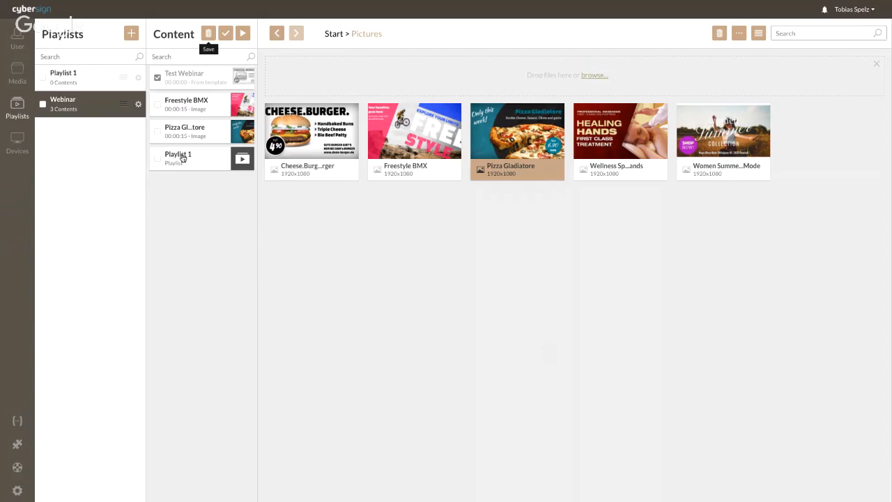
{"action": "left_click", "coordinate": [183, 158]}
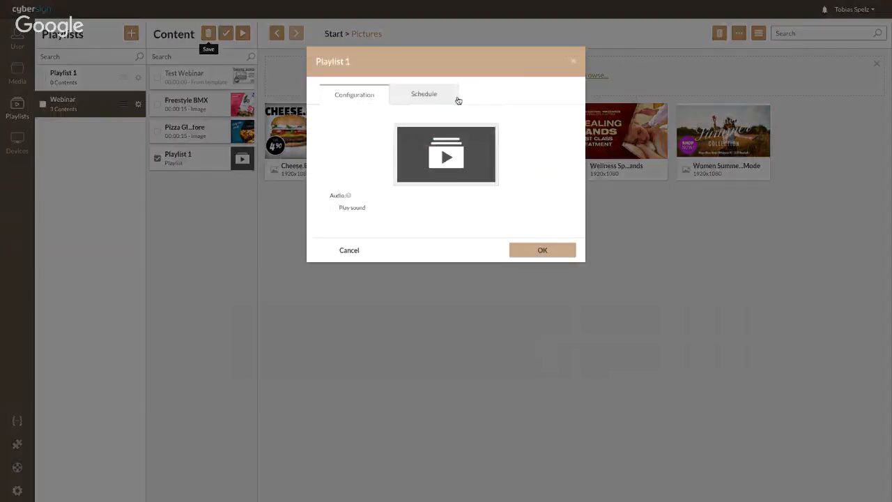
{"action": "left_click", "coordinate": [573, 62]}
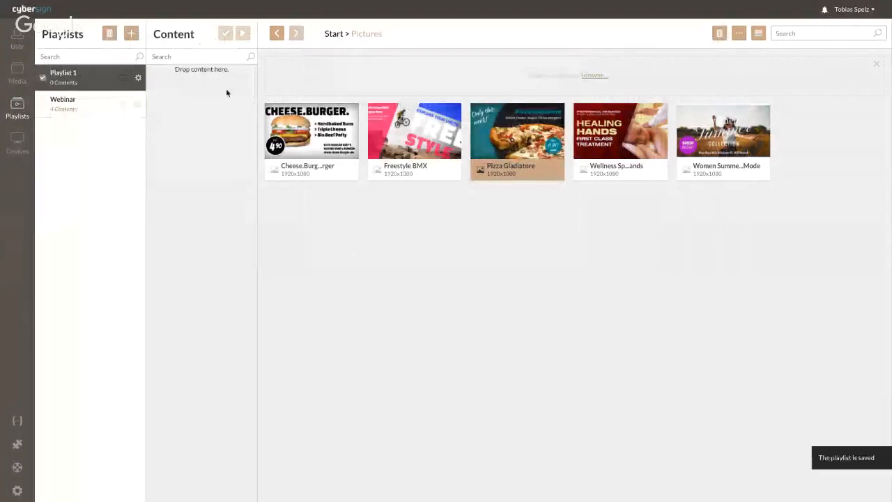
Add Freestyle BMX and Pizza Gladiatore to Playlist 1, save, and reselect Webinar.
{"action": "left_click_drag", "start_coordinate": [414, 132], "coordinate": [202, 77]}
{"action": "left_click_drag", "start_coordinate": [504, 132], "coordinate": [202, 105]}
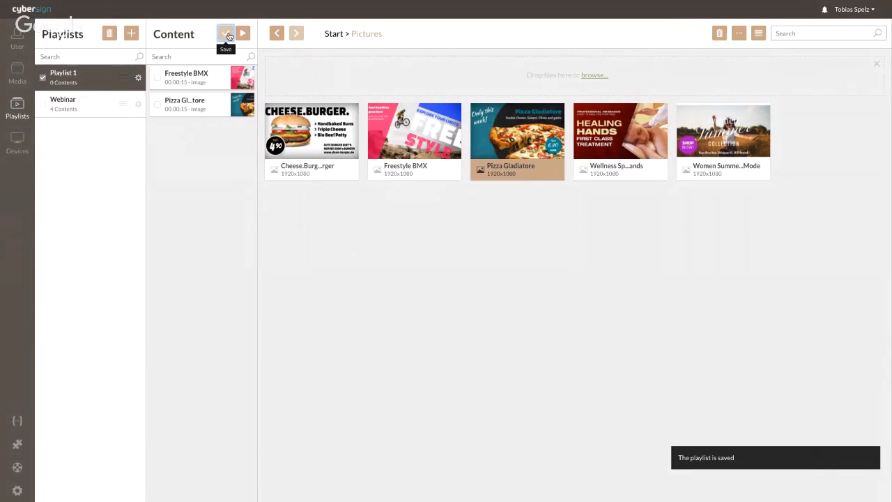
{"action": "left_click", "coordinate": [227, 36]}
{"action": "left_click", "coordinate": [83, 98]}
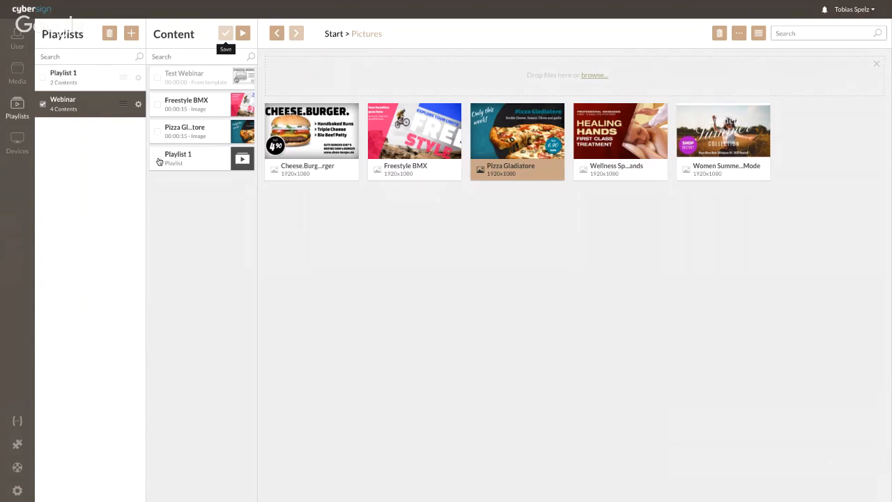
Delete the Playlist 1 entry from the Webinar playlist's content.
{"action": "left_click", "coordinate": [158, 158]}
{"action": "left_click", "coordinate": [207, 35]}
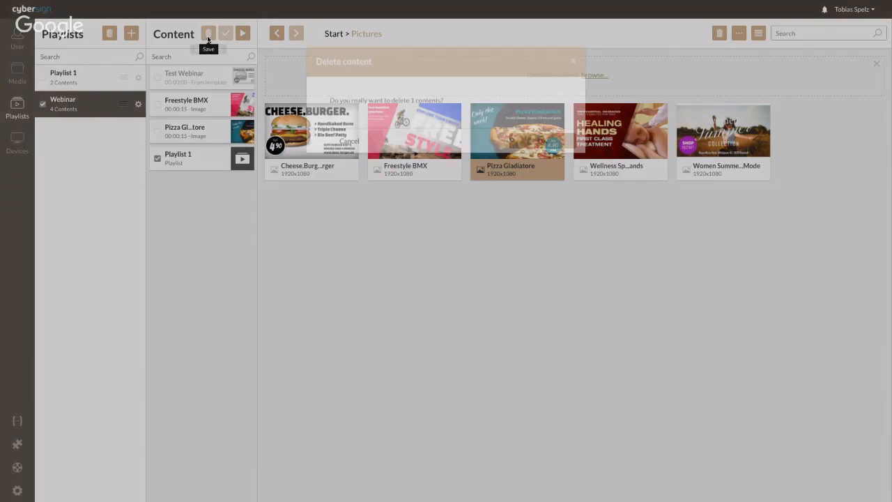
{"action": "left_click", "coordinate": [543, 141]}
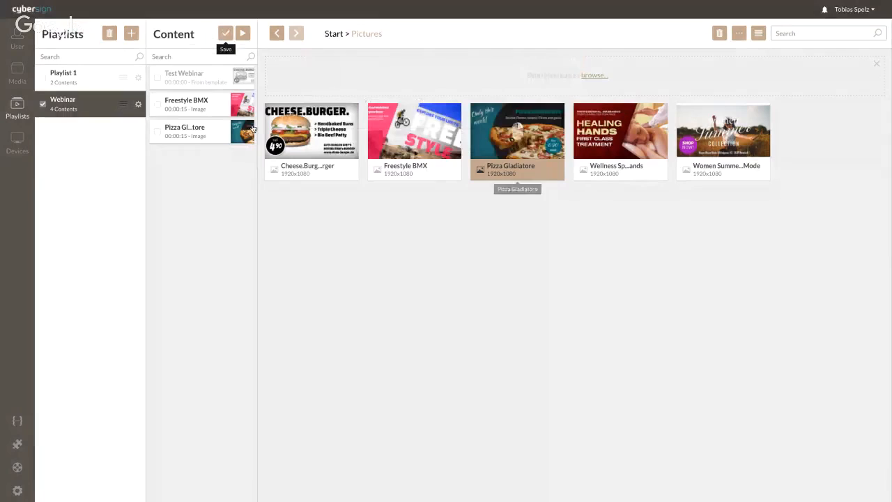
Share the Webinar playlist with the recipient's e-mail address, granting read and write access.
{"action": "right_click", "coordinate": [85, 103]}
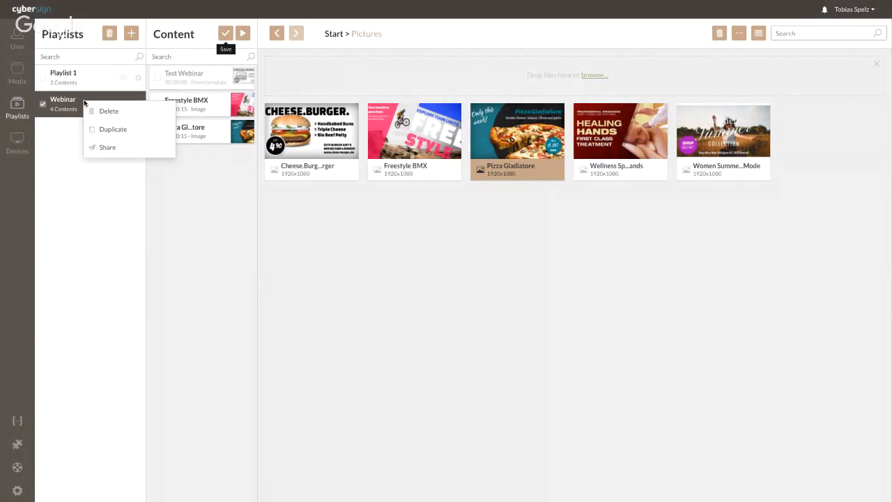
{"action": "left_click", "coordinate": [107, 148]}
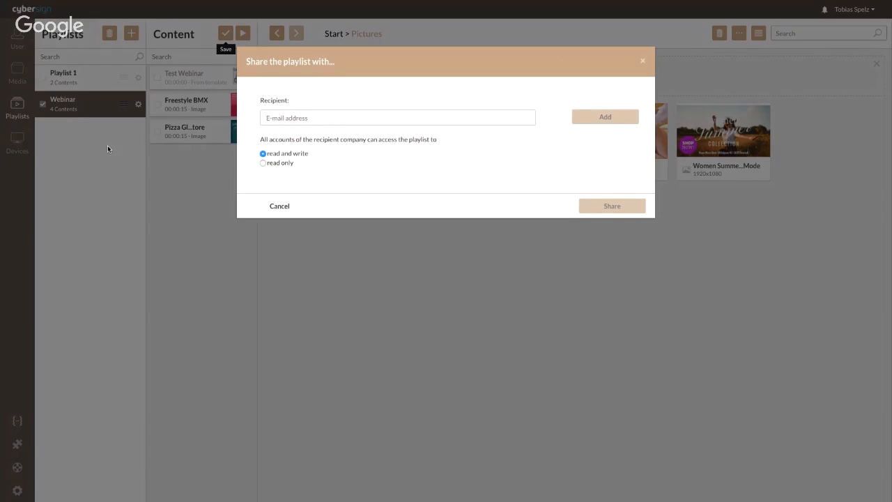
{"action": "left_click", "coordinate": [282, 117]}
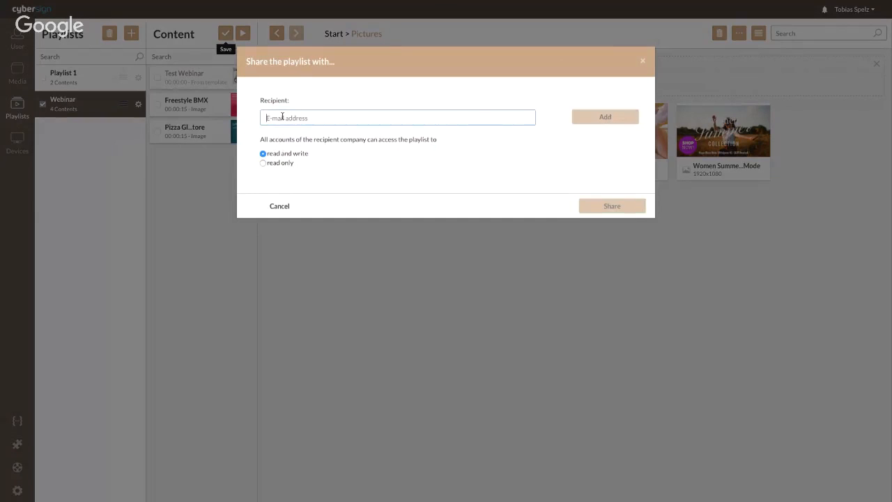
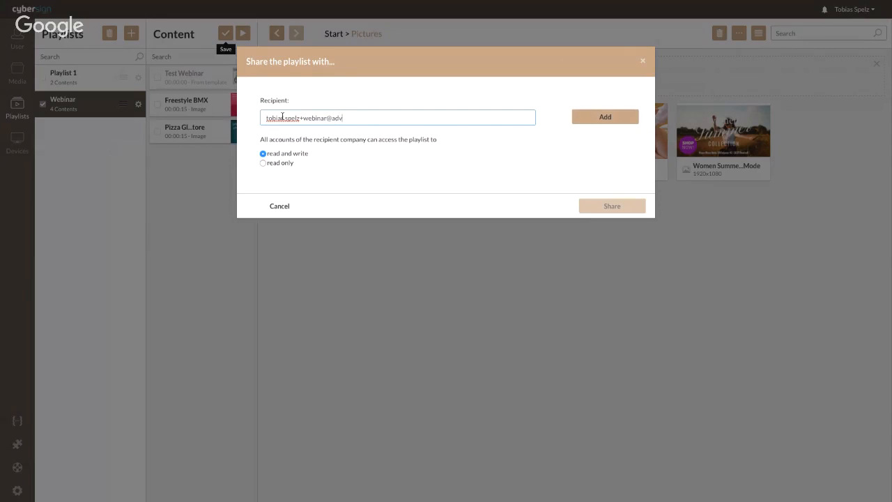
{"action": "left_click", "coordinate": [619, 117]}
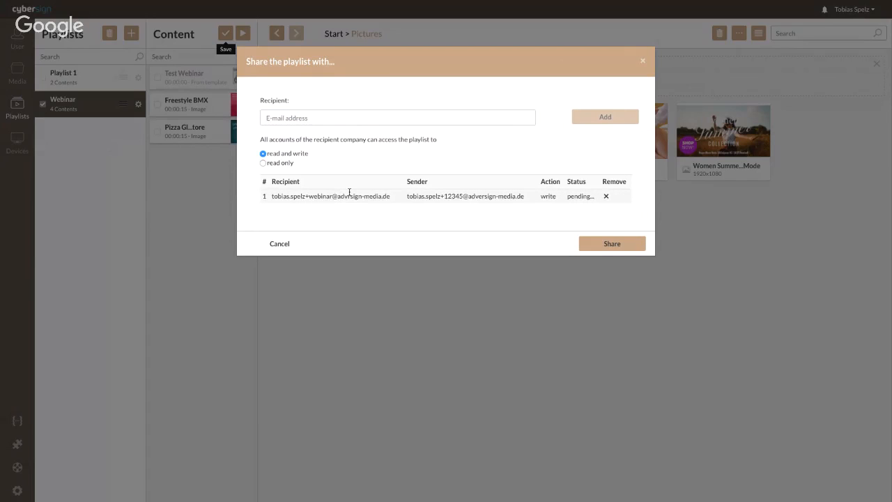
{"action": "left_click", "coordinate": [618, 246]}
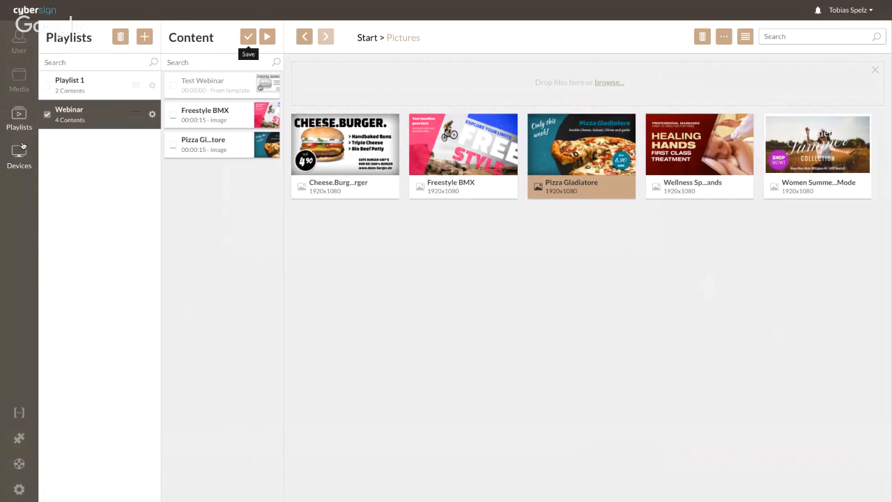
Confirm saving the Webinar playlist changes while moving to the Devices section.
{"action": "left_click", "coordinate": [18, 163]}
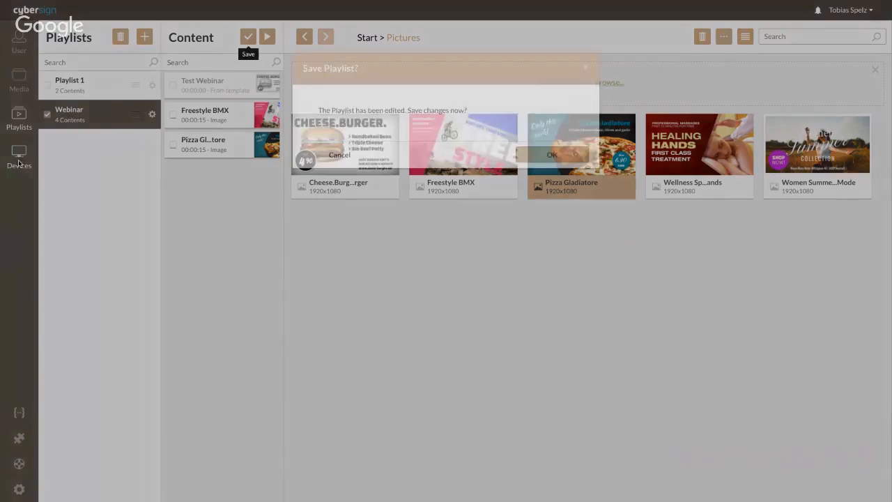
{"action": "left_click", "coordinate": [547, 154]}
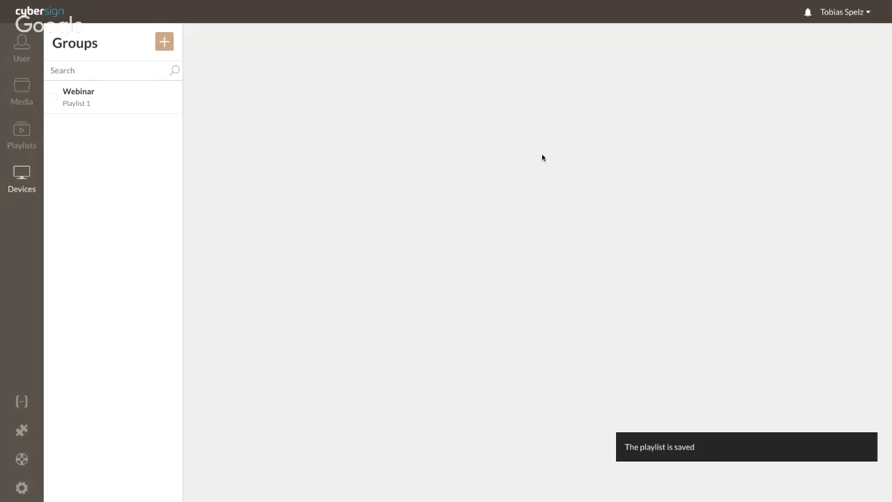
Open the Webinar device group's settings and start a blank New device form.
{"action": "left_click", "coordinate": [116, 104]}
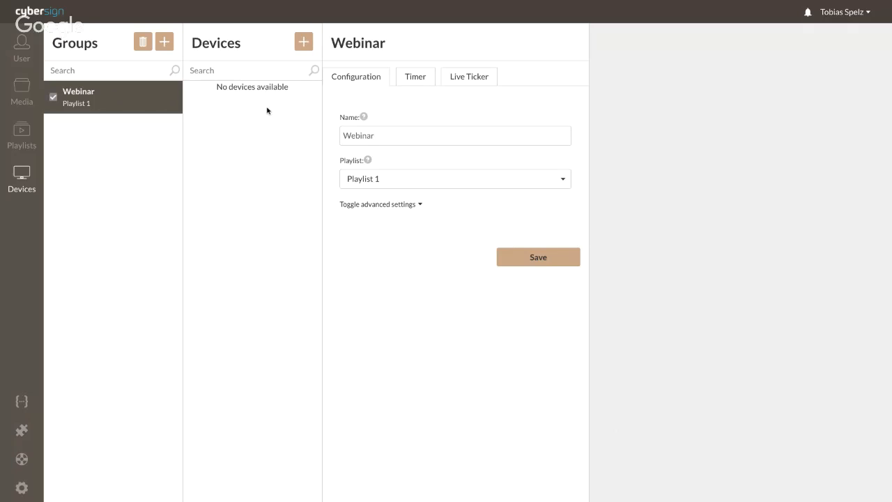
{"action": "left_click", "coordinate": [308, 43]}
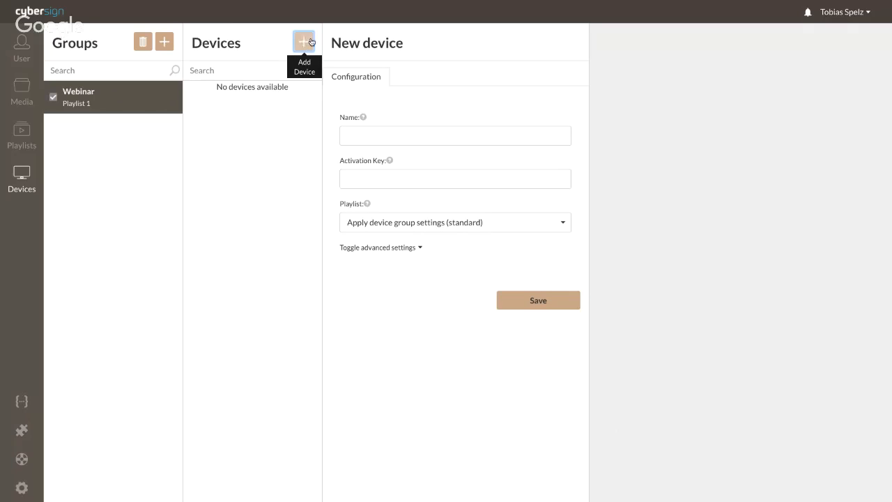
Create a device named Webinar with its activation key and the Webinar playlist, and save it.
{"action": "left_click", "coordinate": [356, 134]}
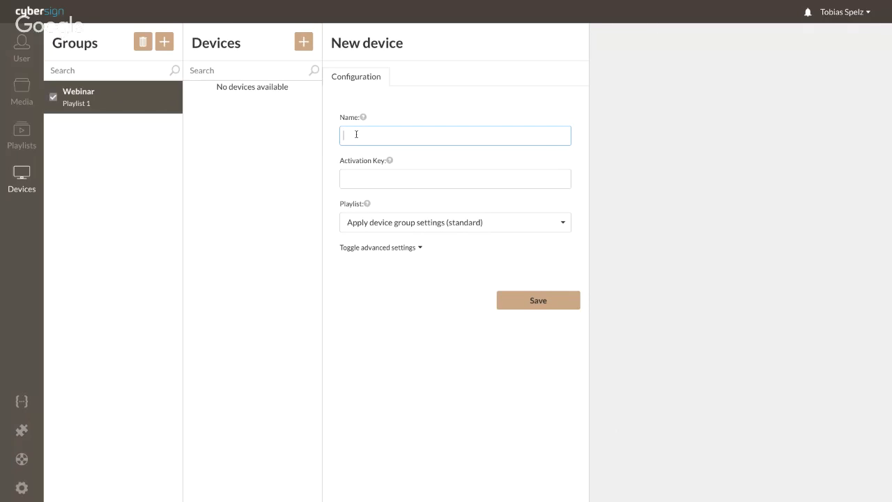
{"action": "type", "text": "Webinar"}
{"action": "left_click", "coordinate": [350, 182]}
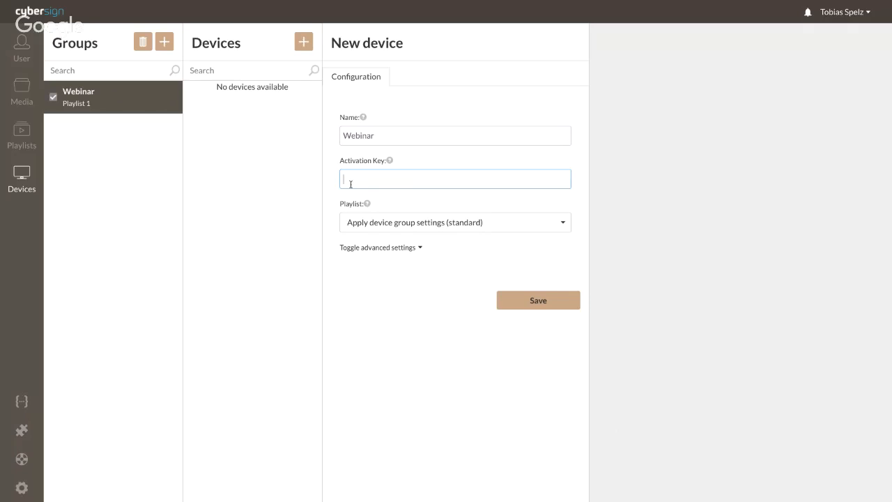
{"action": "type", "text": "16"}
{"action": "type", "text": "g"}
{"action": "type", "text": "yku"}
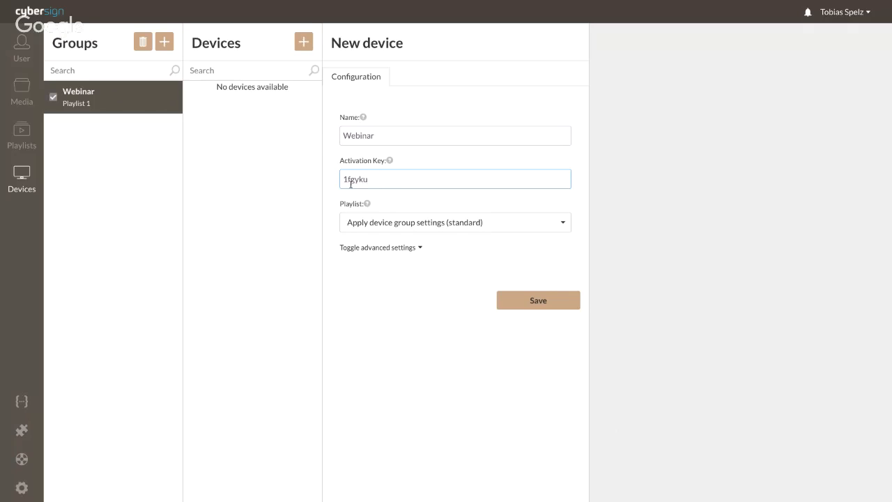
{"action": "left_click", "coordinate": [388, 222]}
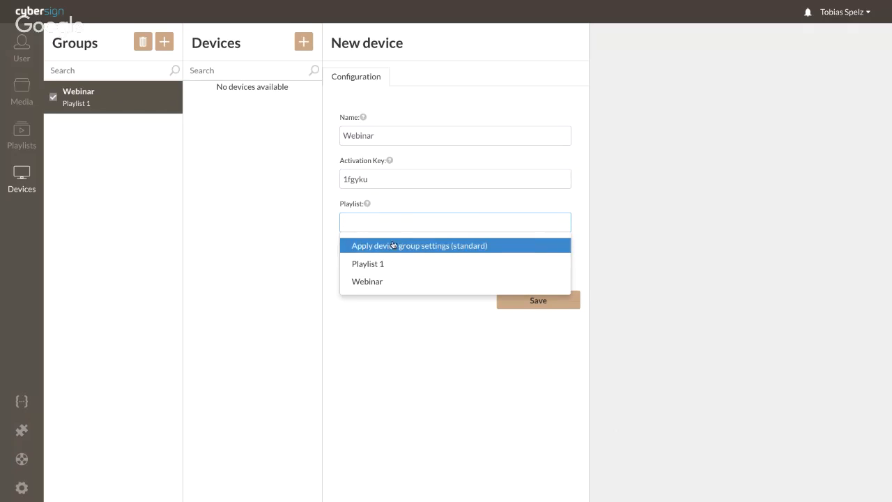
{"action": "left_click", "coordinate": [377, 281]}
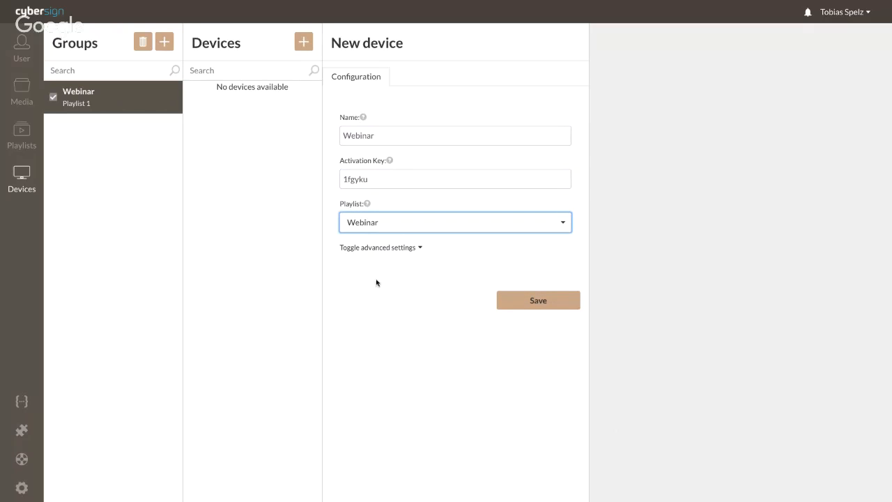
{"action": "left_click", "coordinate": [511, 300]}
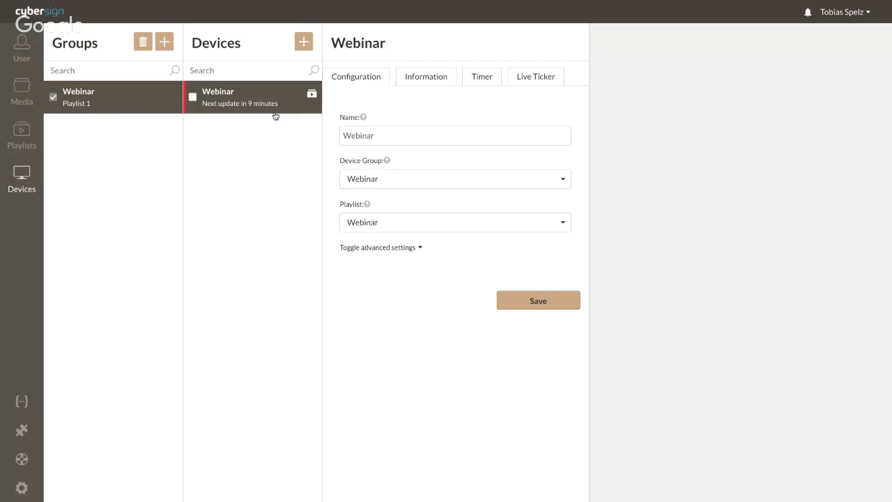
Expand the device's advanced settings and look over the rotation options.
{"action": "left_click", "coordinate": [376, 248]}
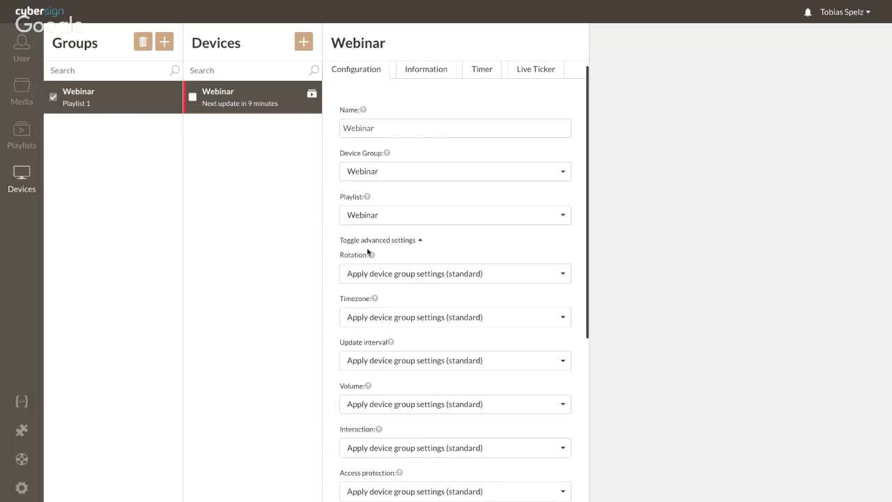
{"action": "scroll", "coordinate": [395, 250], "scroll_direction": "down", "scroll_amount": 1}
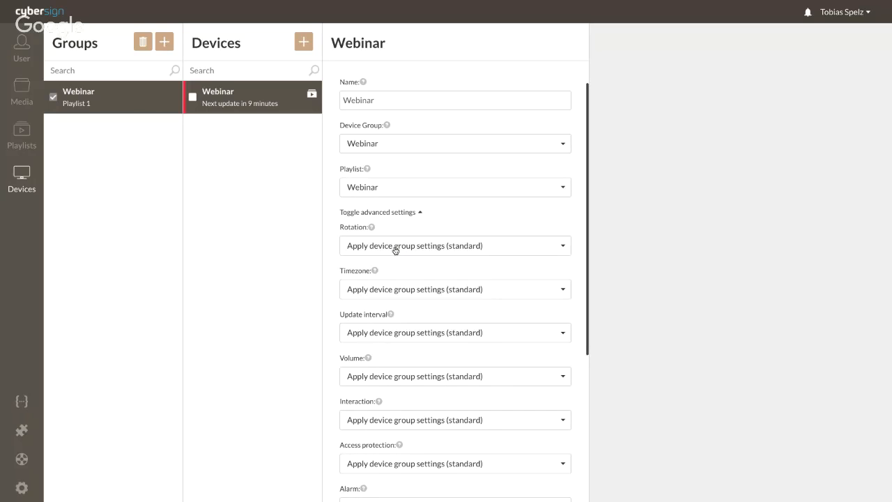
{"action": "left_click", "coordinate": [391, 245]}
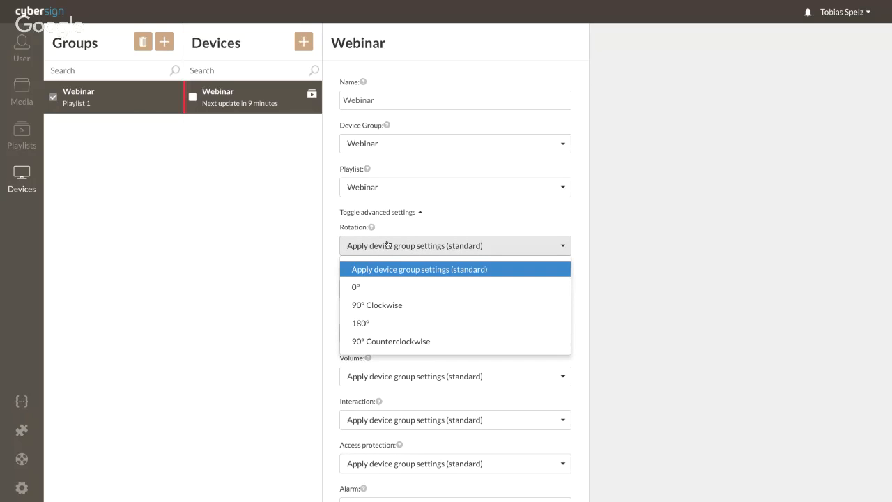
{"action": "left_click", "coordinate": [407, 216]}
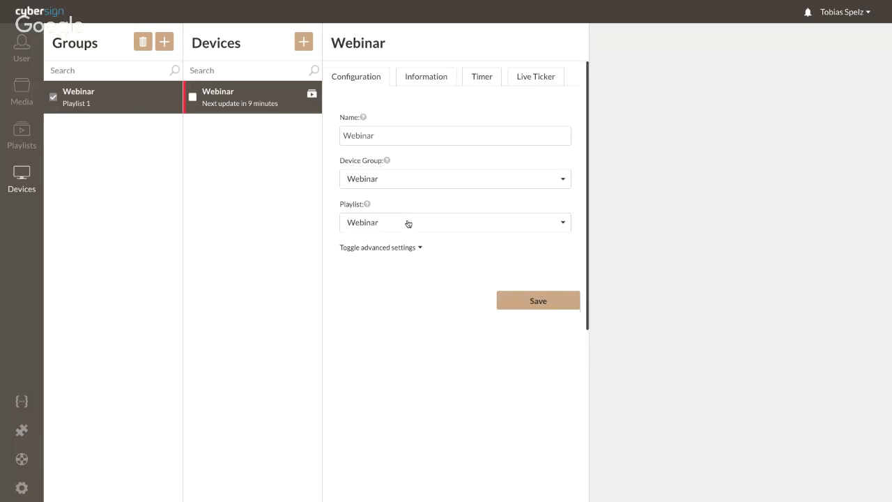
Switch the update interval to 'Use own update interval' and change it from 15 to 1 minute.
{"action": "left_click", "coordinate": [385, 248]}
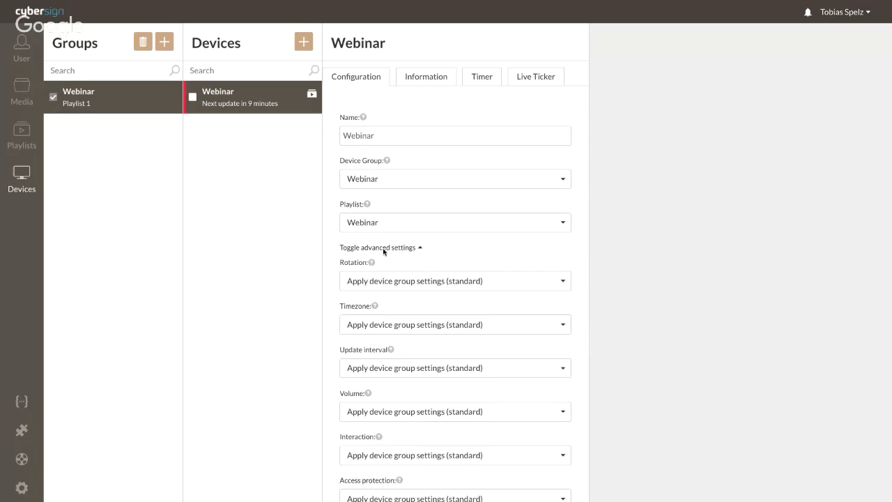
{"action": "scroll", "coordinate": [383, 254], "scroll_direction": "down", "scroll_amount": 1}
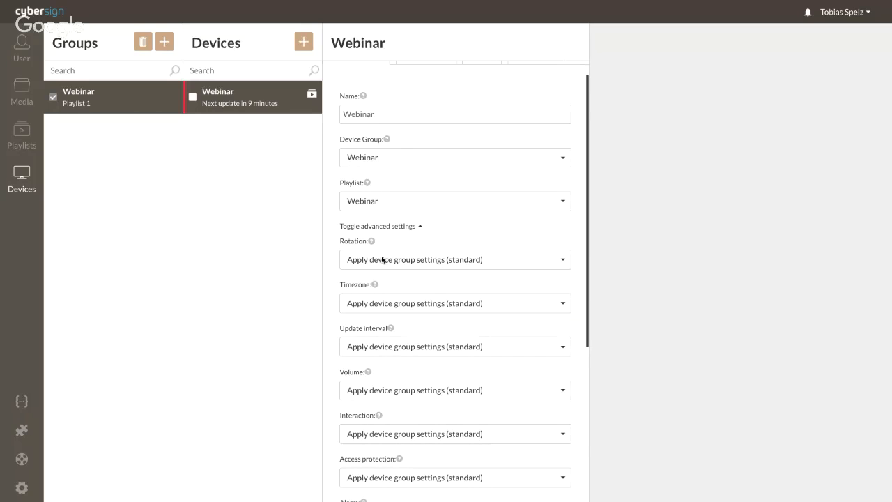
{"action": "scroll", "coordinate": [378, 297], "scroll_direction": "down", "scroll_amount": 1}
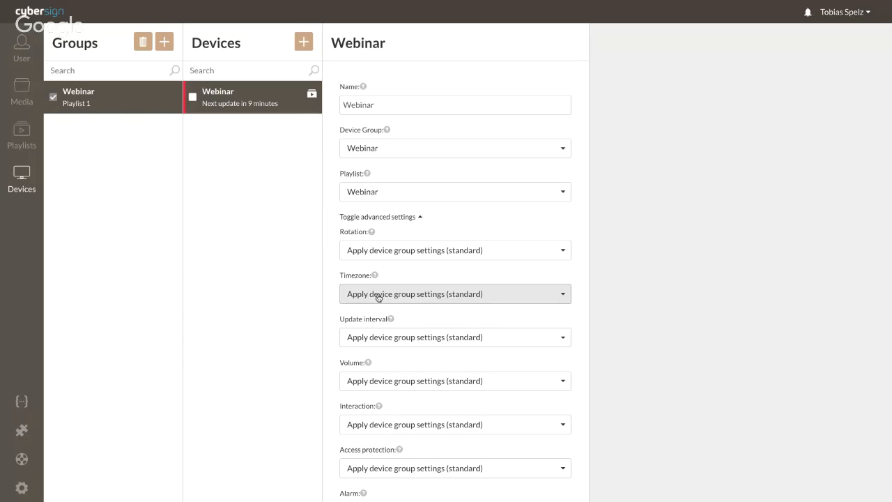
{"action": "left_click", "coordinate": [385, 342]}
{"action": "scroll", "coordinate": [391, 359], "scroll_direction": "down", "scroll_amount": 1}
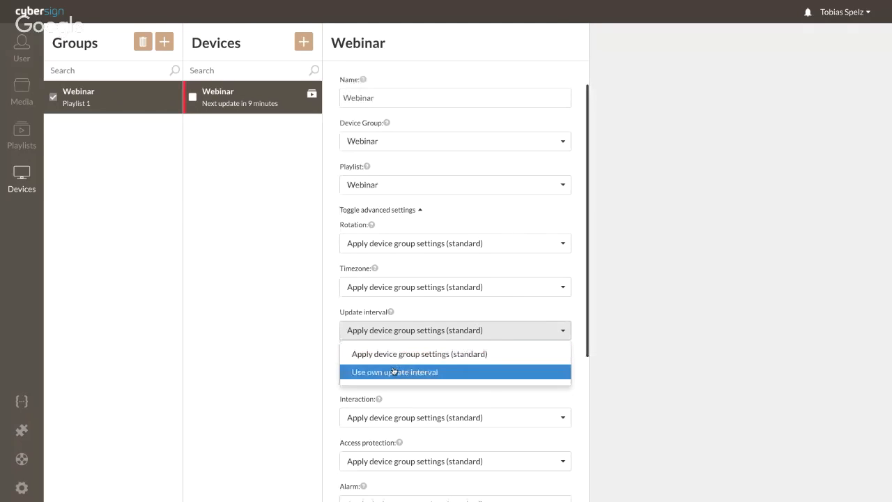
{"action": "left_click", "coordinate": [394, 371]}
{"action": "double_click", "coordinate": [345, 350]}
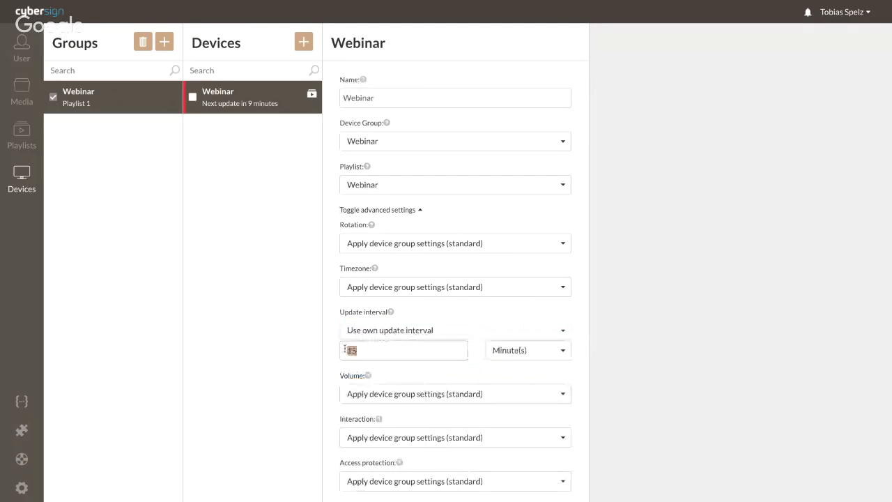
{"action": "type", "text": "1"}
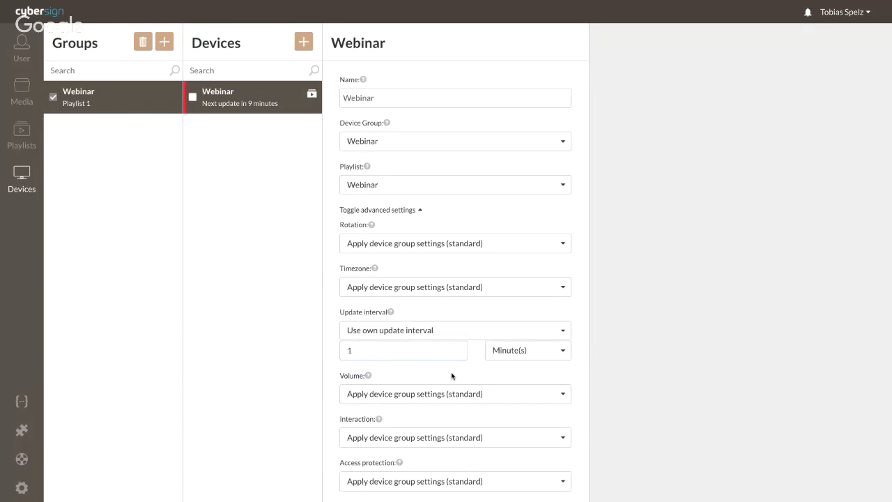
{"action": "scroll", "coordinate": [451, 376], "scroll_direction": "down", "scroll_amount": 1}
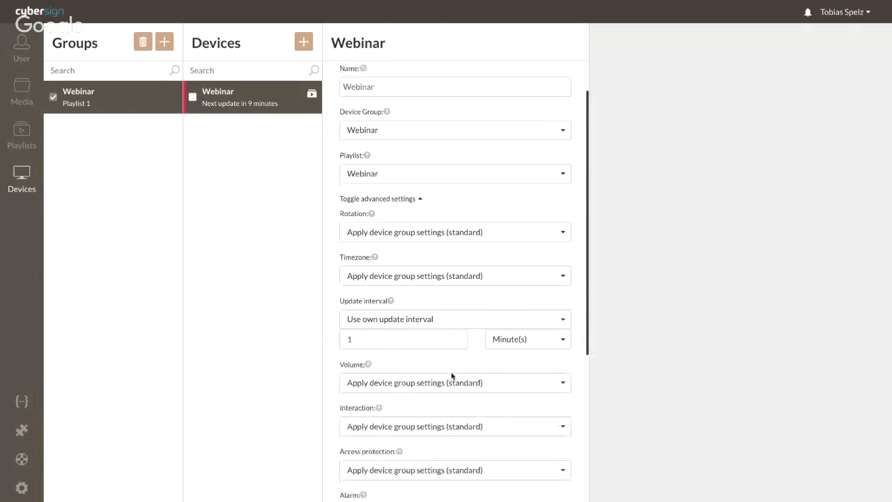
{"action": "scroll", "coordinate": [452, 376], "scroll_direction": "down", "scroll_amount": 2}
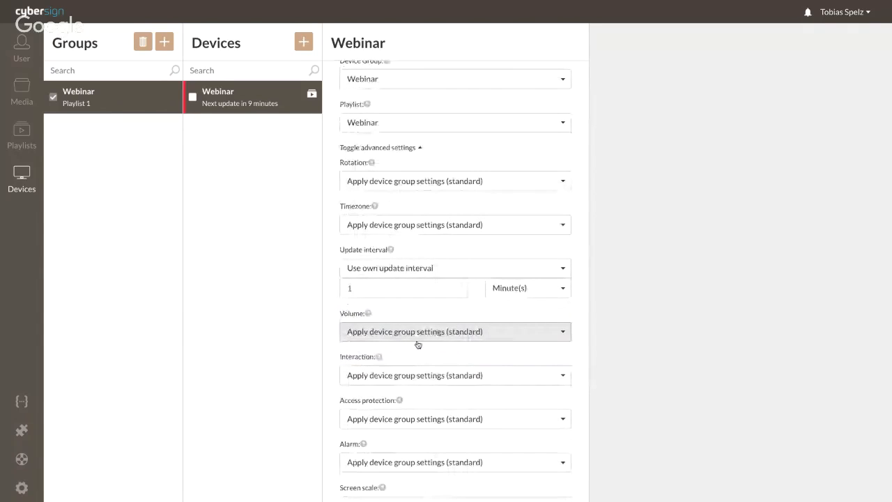
{"action": "scroll", "coordinate": [418, 344], "scroll_direction": "down", "scroll_amount": 2}
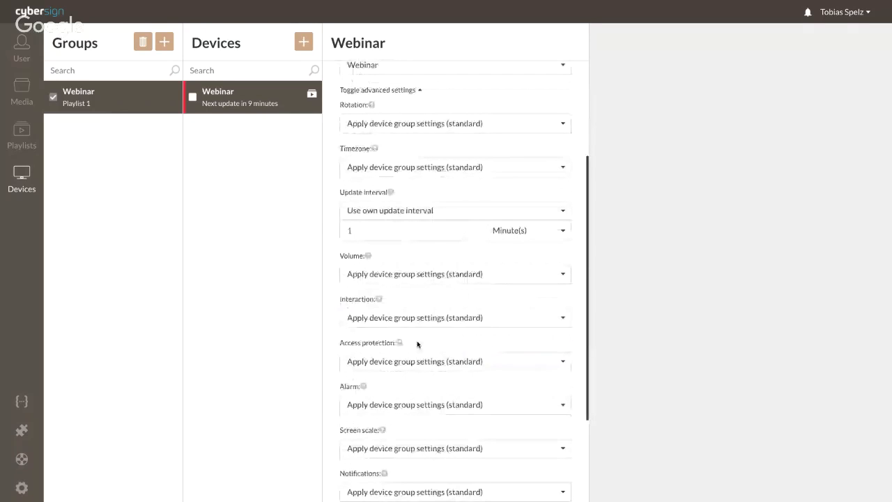
Set Interaction to Allow and choose New York as the device's interaction website.
{"action": "left_click", "coordinate": [404, 317]}
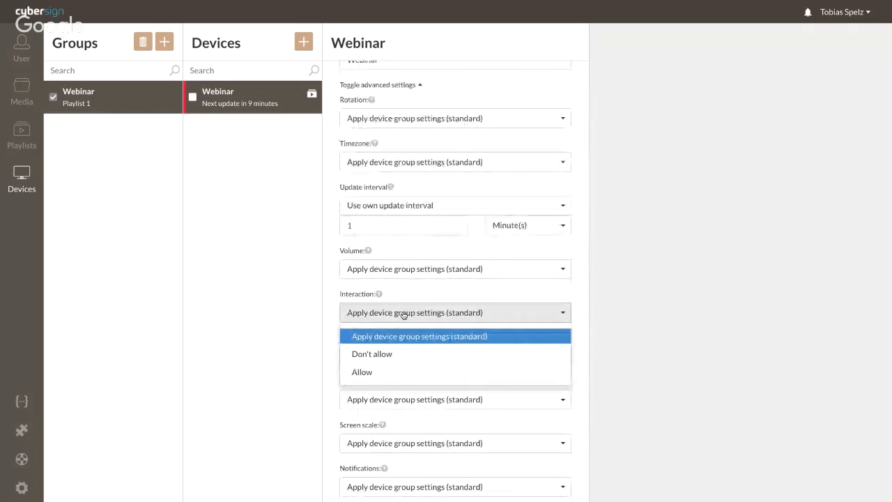
{"action": "left_click", "coordinate": [386, 372]}
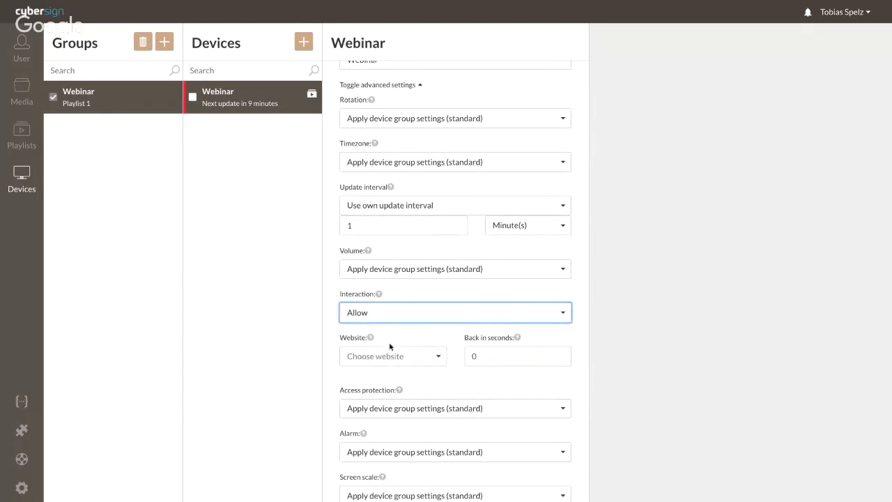
{"action": "left_click", "coordinate": [389, 356]}
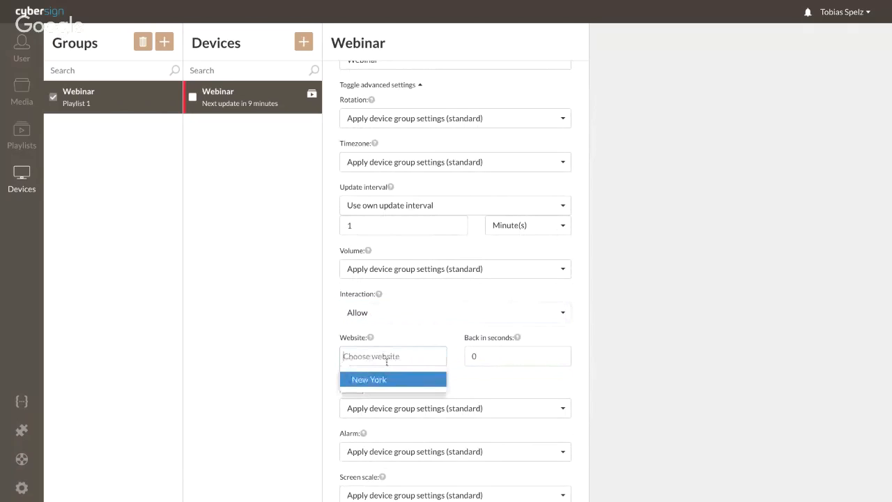
{"action": "left_click", "coordinate": [374, 378]}
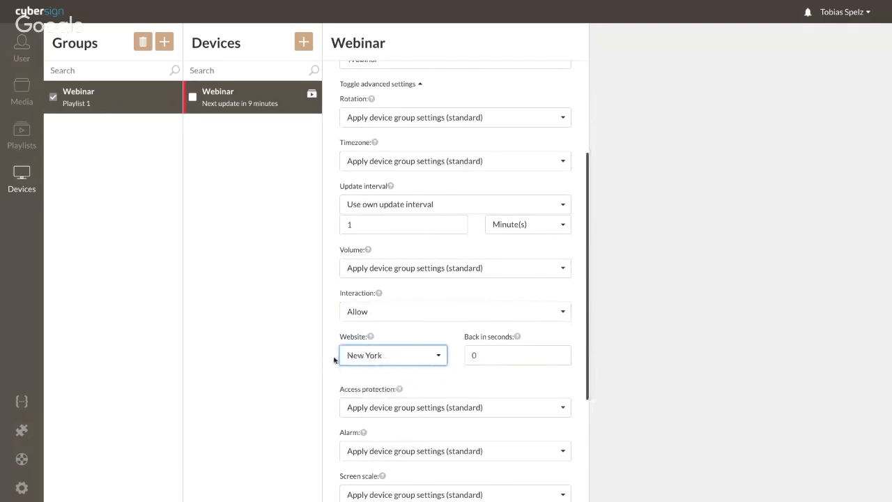
{"action": "scroll", "coordinate": [367, 363], "scroll_direction": "down", "scroll_amount": 1}
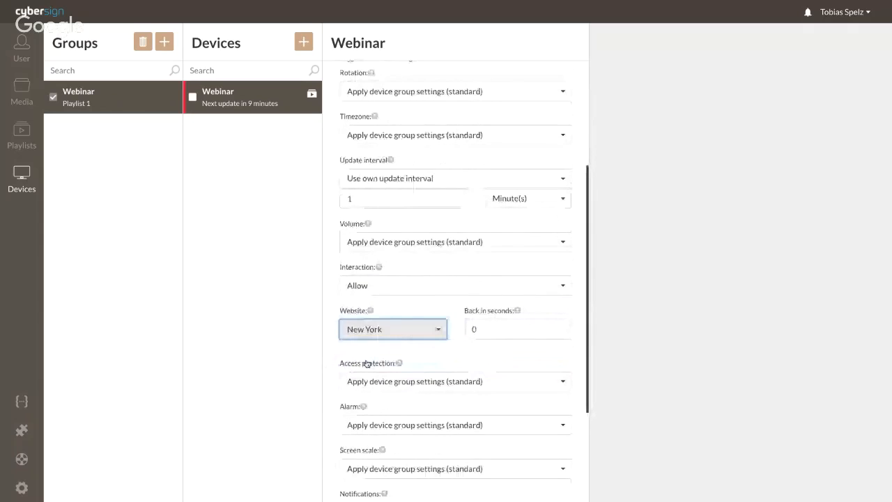
{"action": "scroll", "coordinate": [369, 348], "scroll_direction": "down", "scroll_amount": 4}
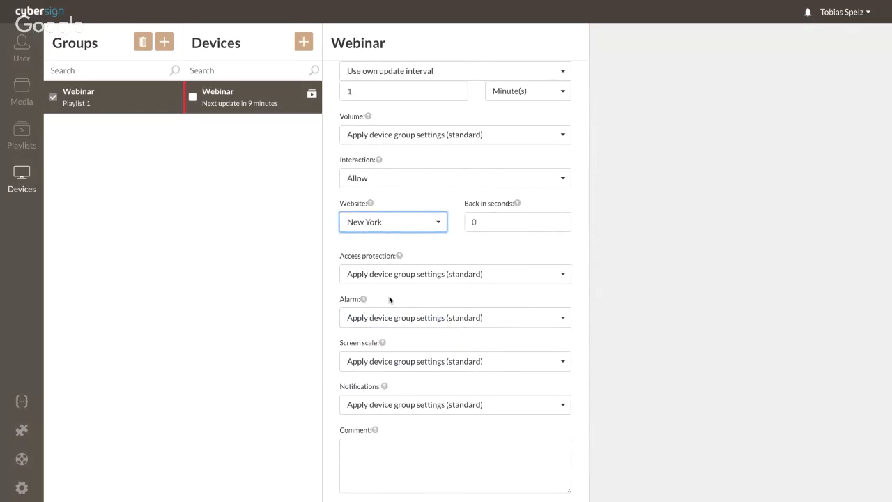
{"action": "scroll", "coordinate": [401, 318], "scroll_direction": "down", "scroll_amount": 1}
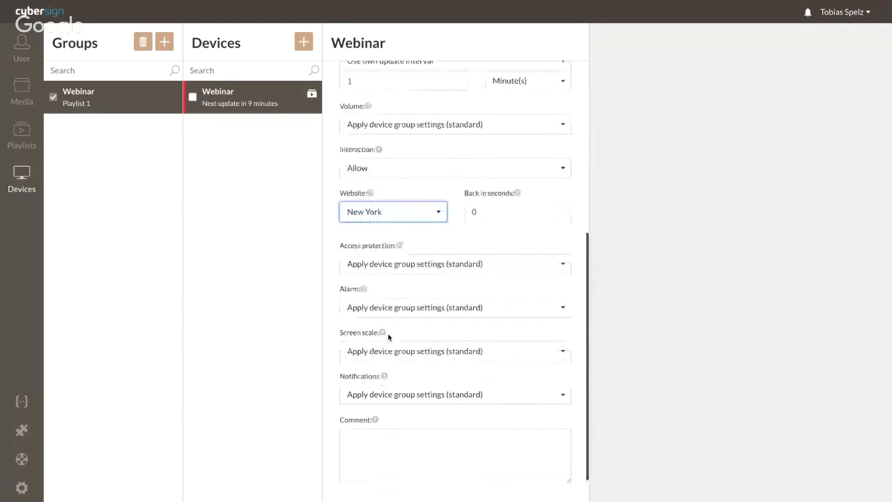
{"action": "scroll", "coordinate": [404, 292], "scroll_direction": "up", "scroll_amount": 3}
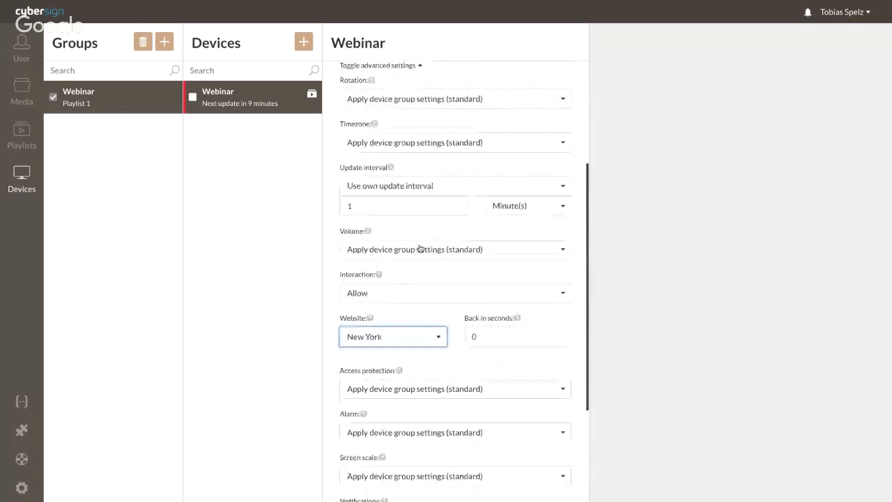
{"action": "scroll", "coordinate": [421, 247], "scroll_direction": "up", "scroll_amount": 4}
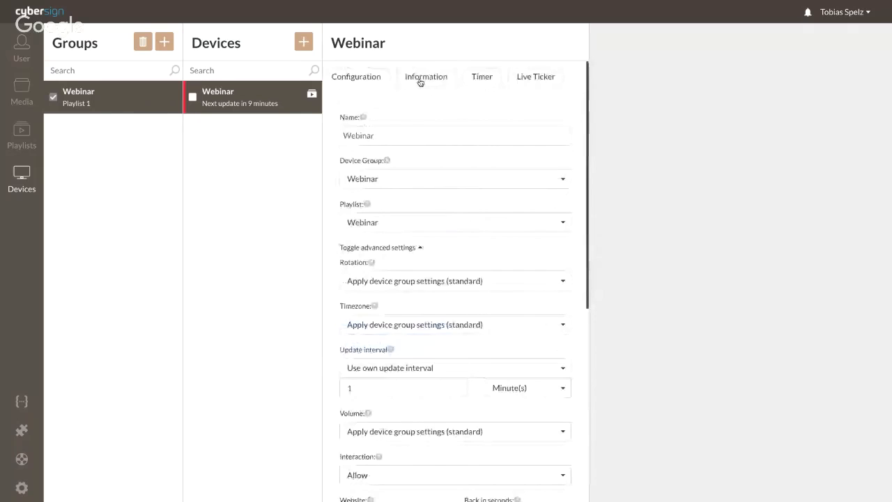
Scroll through the device's system and network details on the Information tab, then view the Timer tab.
{"action": "left_click", "coordinate": [418, 82]}
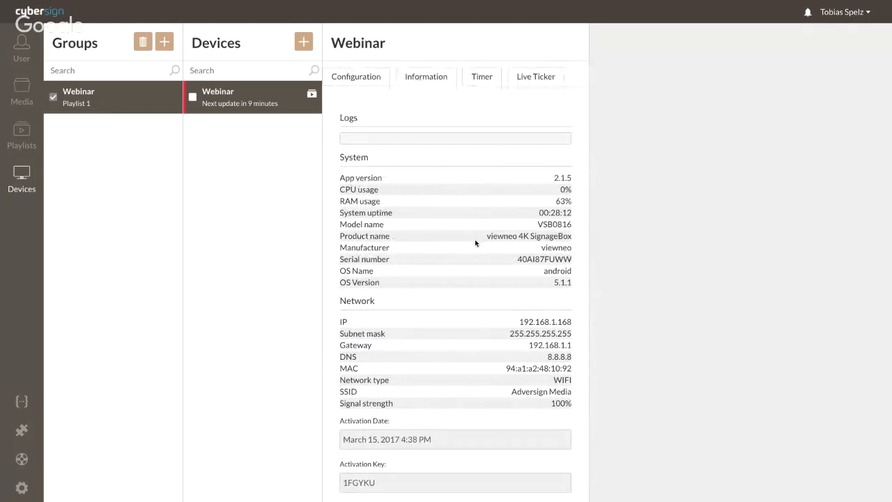
{"action": "scroll", "coordinate": [476, 243], "scroll_direction": "down", "scroll_amount": 1}
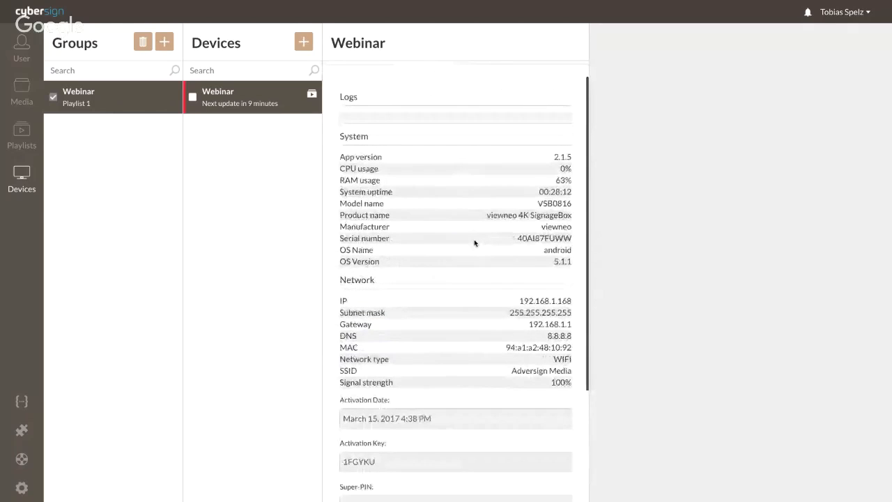
{"action": "scroll", "coordinate": [475, 242], "scroll_direction": "down", "scroll_amount": 3}
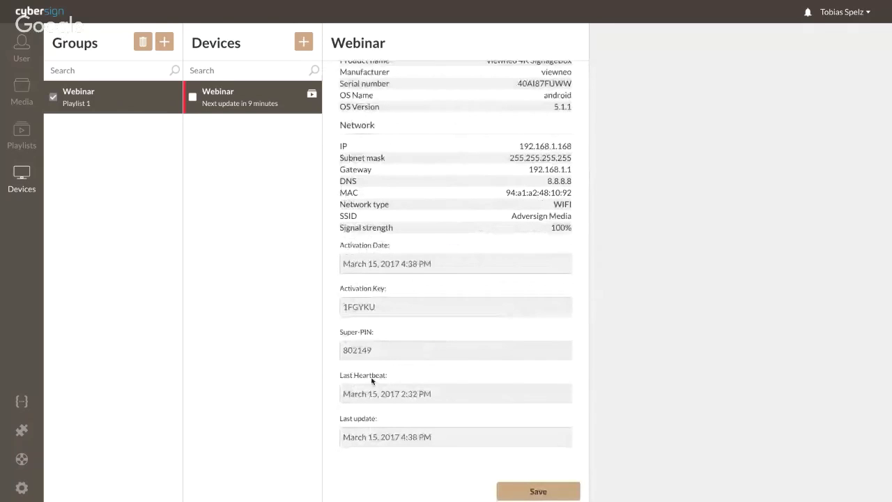
{"action": "scroll", "coordinate": [386, 341], "scroll_direction": "up", "scroll_amount": 3}
{"action": "scroll", "coordinate": [387, 342], "scroll_direction": "down", "scroll_amount": 1}
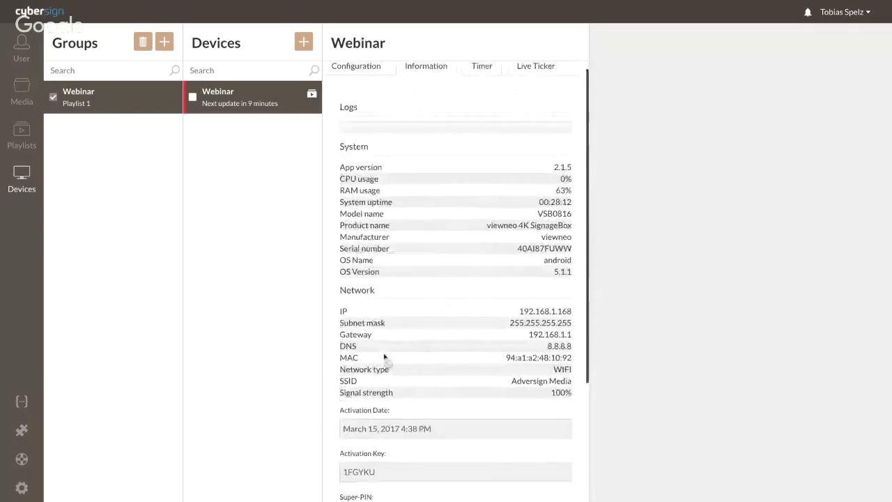
{"action": "left_click", "coordinate": [475, 69]}
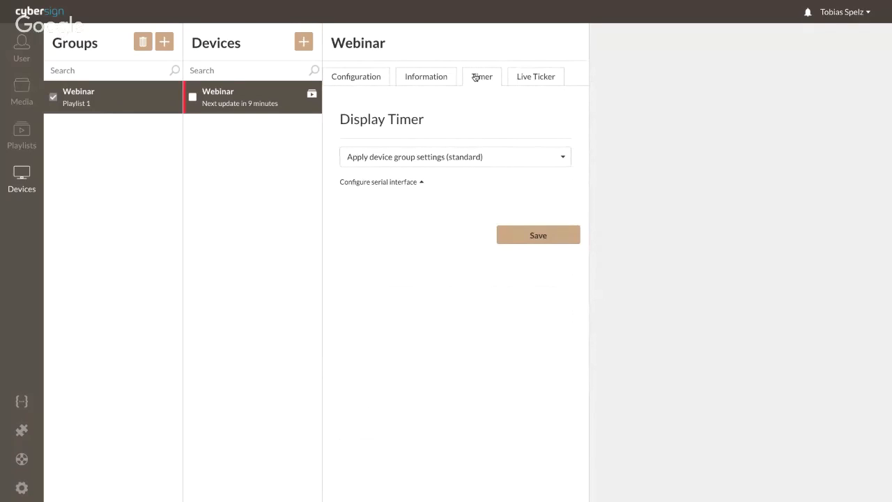
Set Display Timer to 'Use own timers' and open a new Create timer form.
{"action": "left_click", "coordinate": [377, 184]}
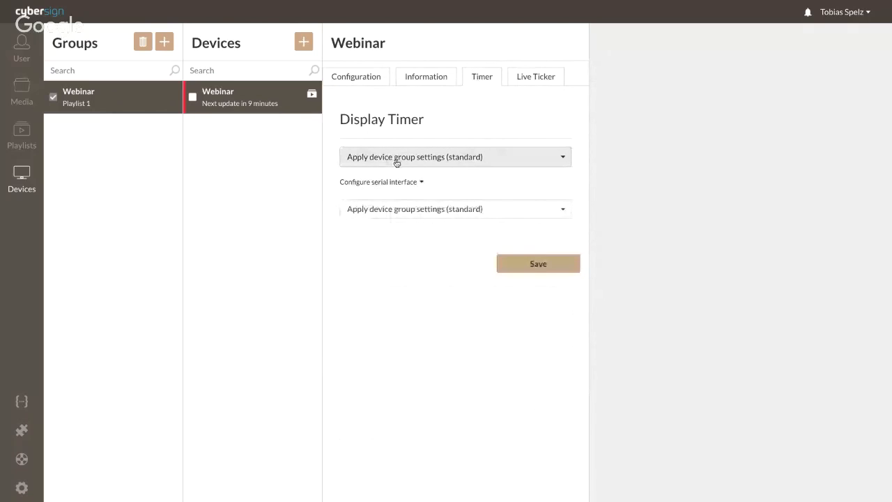
{"action": "left_click", "coordinate": [394, 159]}
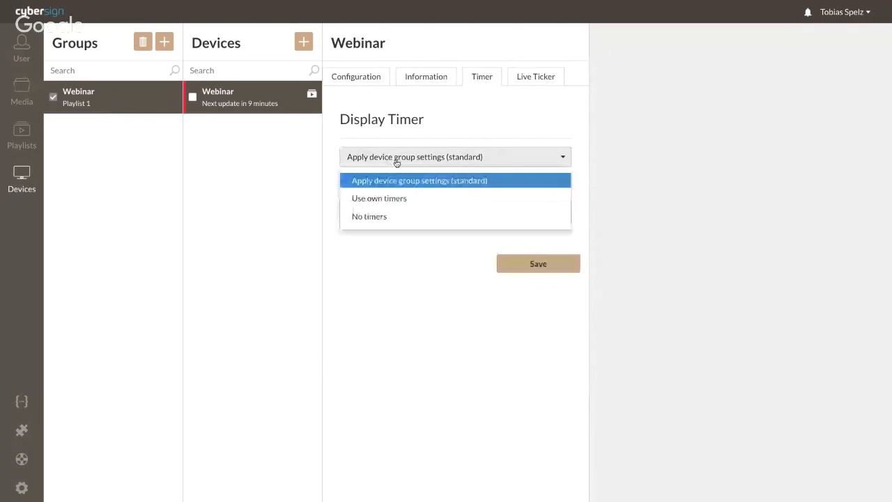
{"action": "left_click", "coordinate": [388, 200]}
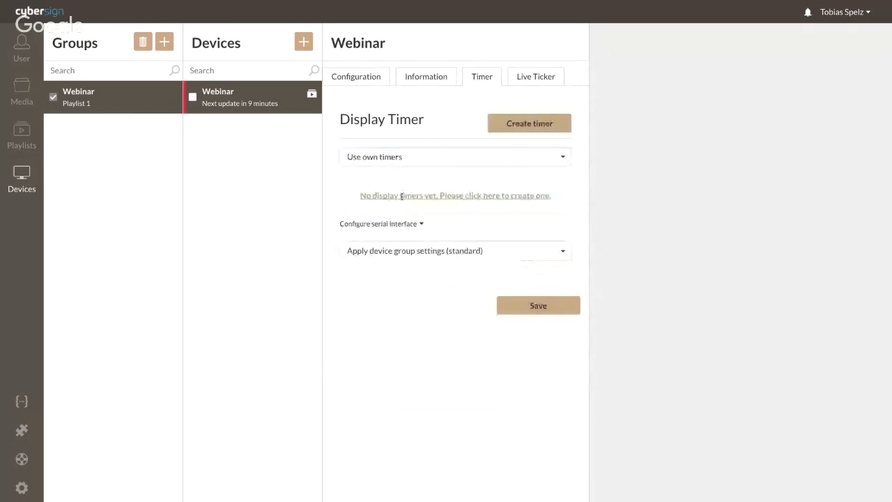
{"action": "left_click", "coordinate": [401, 195]}
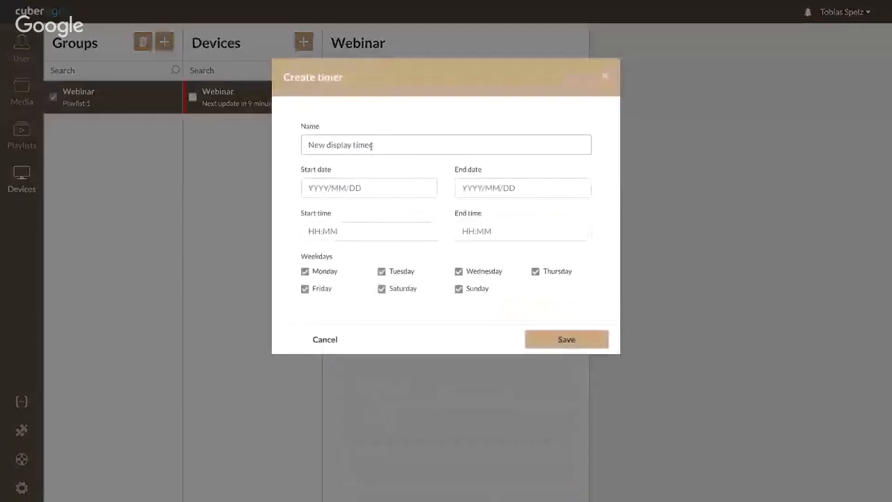
Name the new timer 'test' and set its start date to 2017-03-15.
{"action": "key", "text": "BackSpace"}
{"action": "key", "text": "BackSpace"}
{"action": "key", "text": "BackSpace"}
{"action": "key", "text": "BackSpace"}
{"action": "key", "text": "BackSpace"}
{"action": "key", "text": "BackSpace"}
{"action": "key", "text": "BackSpace"}
{"action": "key", "text": "BackSpace"}
{"action": "key", "text": "BackSpace"}
{"action": "key", "text": "BackSpace"}
{"action": "key", "text": "BackSpace"}
{"action": "key", "text": "BackSpace"}
{"action": "key", "text": "BackSpace"}
{"action": "key", "text": "BackSpace"}
{"action": "key", "text": "BackSpace"}
{"action": "key", "text": "BackSpace"}
{"action": "key", "text": "BackSpace"}
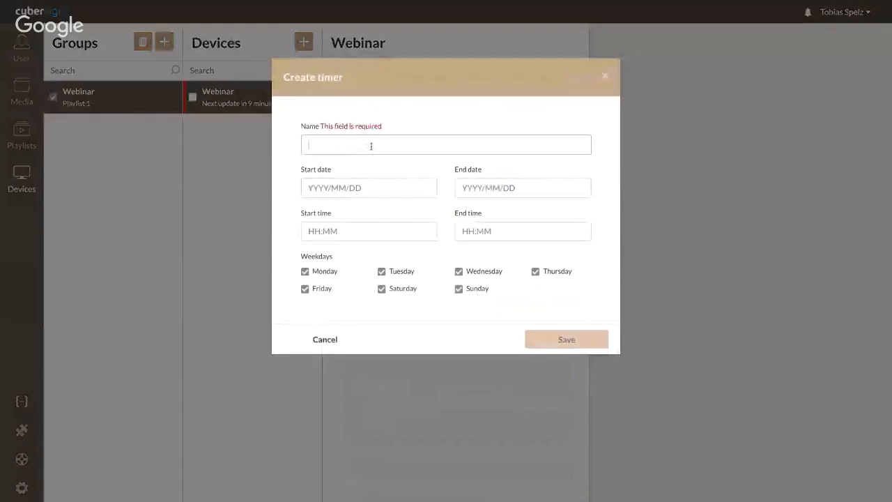
{"action": "type", "text": "tesrt"}
{"action": "key", "text": "BackSpace"}
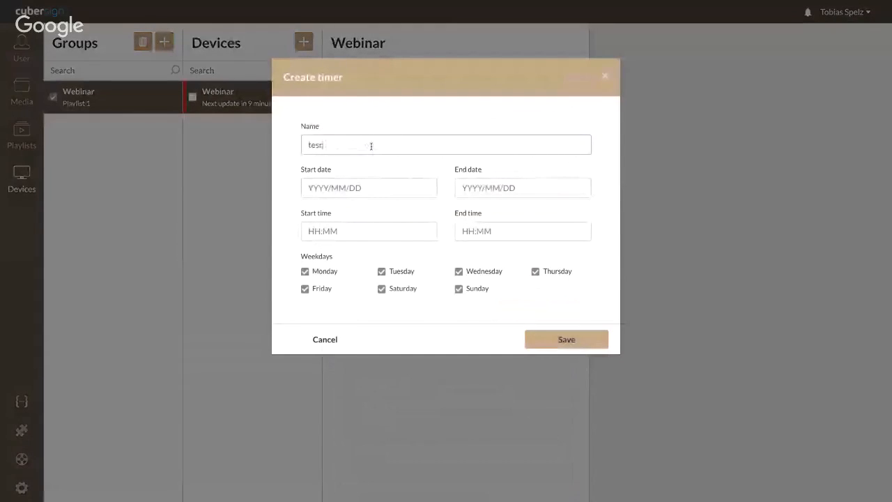
{"action": "key", "text": "BackSpace"}
{"action": "type", "text": "t"}
{"action": "left_click", "coordinate": [345, 186]}
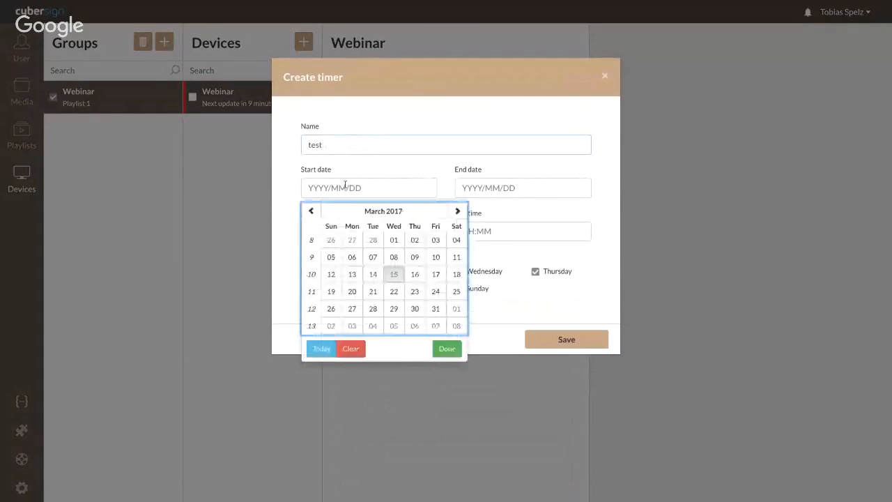
{"action": "left_click", "coordinate": [394, 274]}
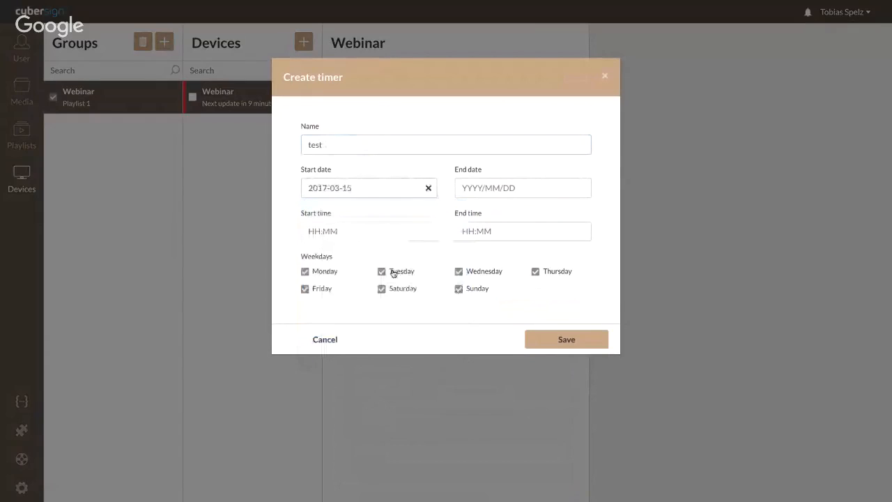
Give the timer a start time of 08:00 and an end time of 20:00, and save it.
{"action": "left_click", "coordinate": [482, 187]}
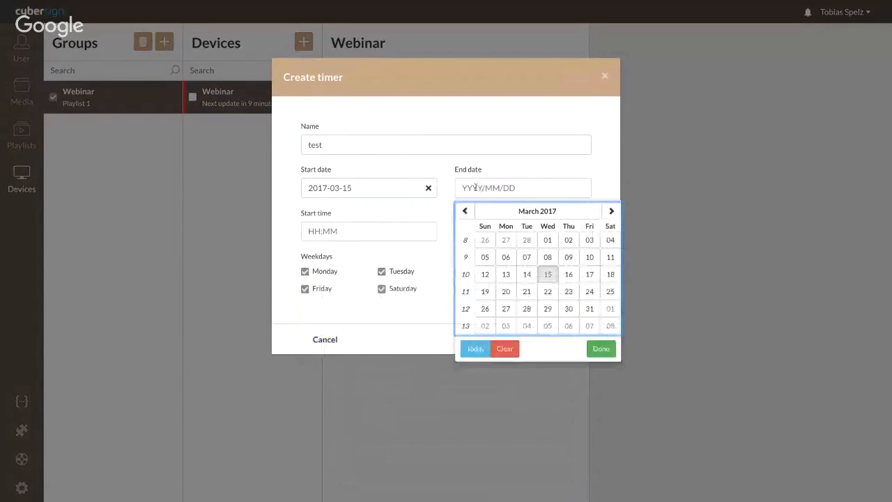
{"action": "left_click", "coordinate": [494, 170]}
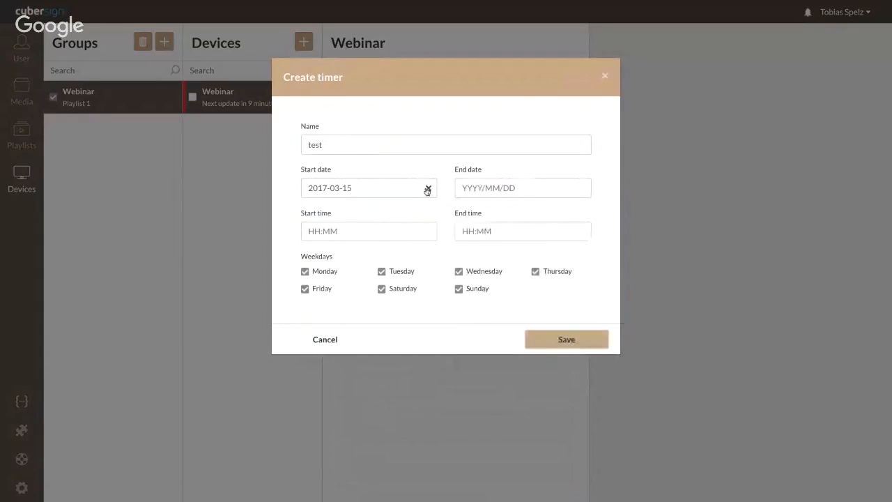
{"action": "left_click", "coordinate": [322, 232]}
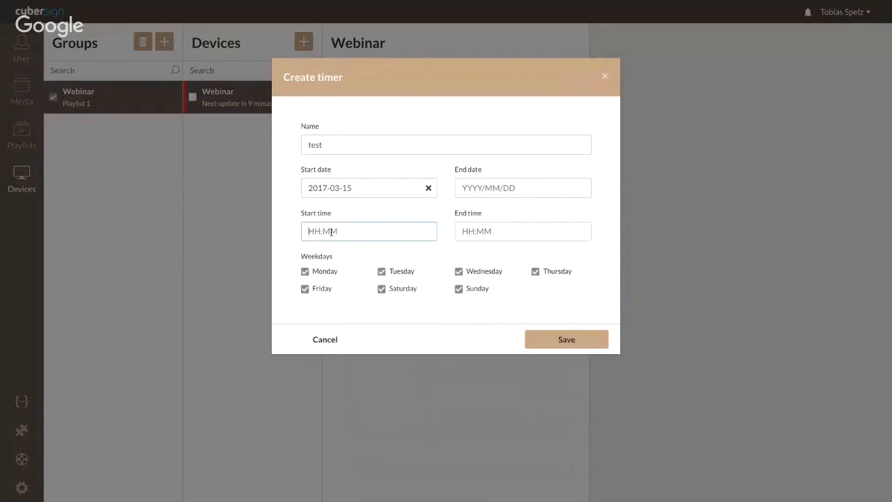
{"action": "type", "text": "08"}
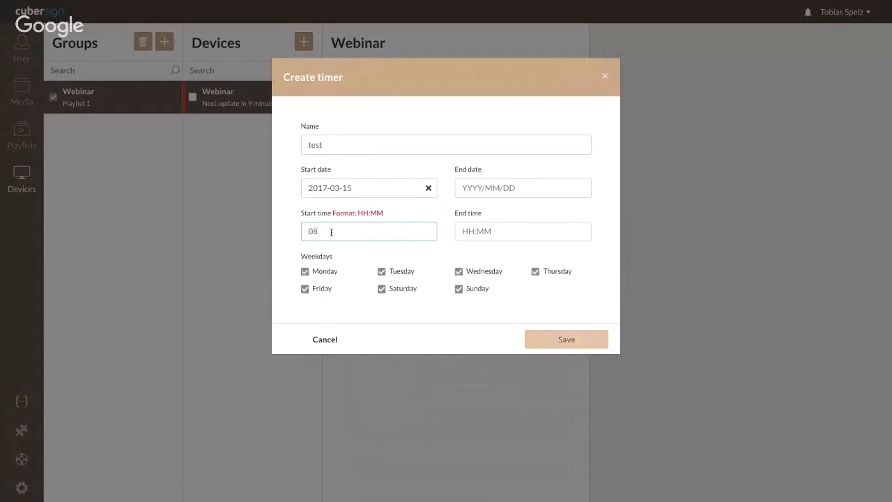
{"action": "type", "text": ":00"}
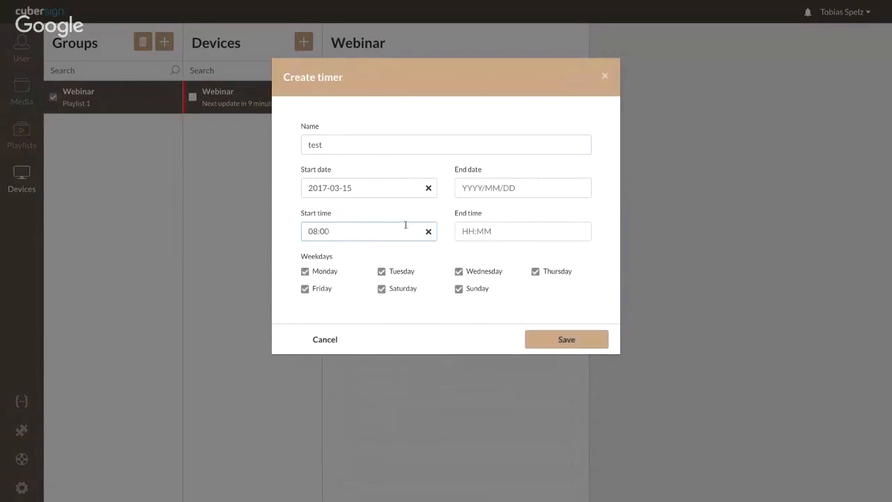
{"action": "left_click", "coordinate": [478, 230]}
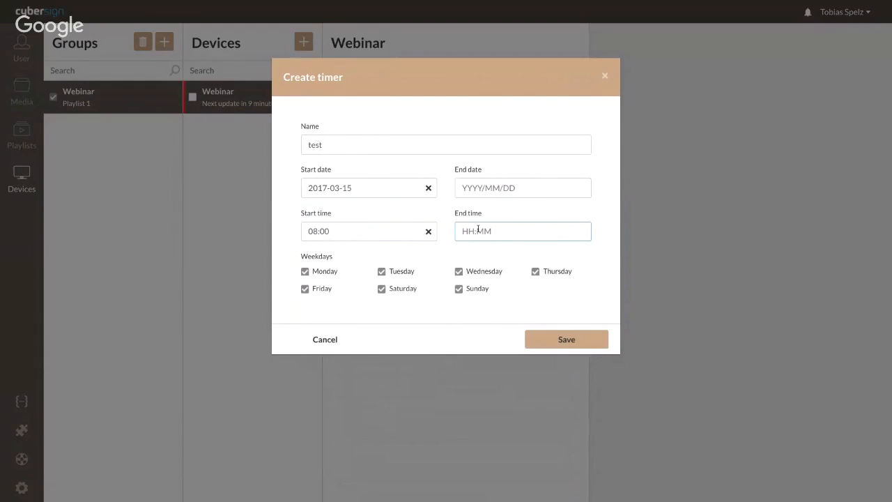
{"action": "type", "text": "20"}
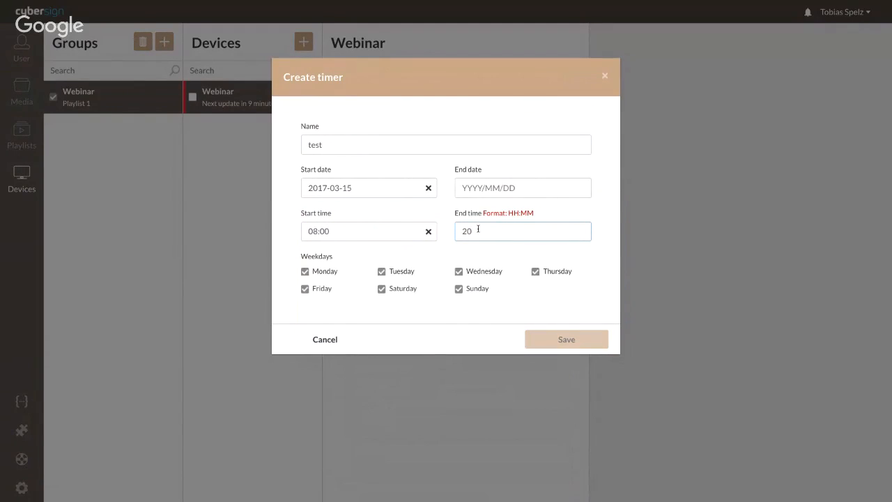
{"action": "type", "text": ":00"}
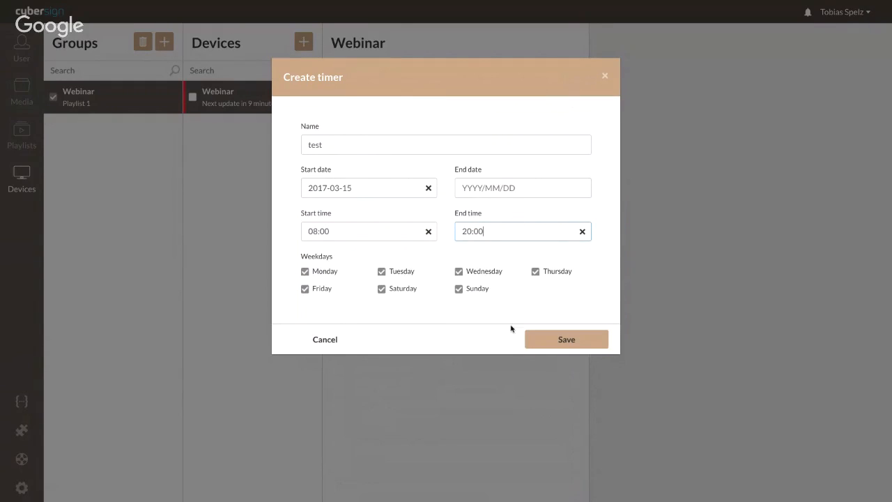
{"action": "left_click", "coordinate": [557, 340]}
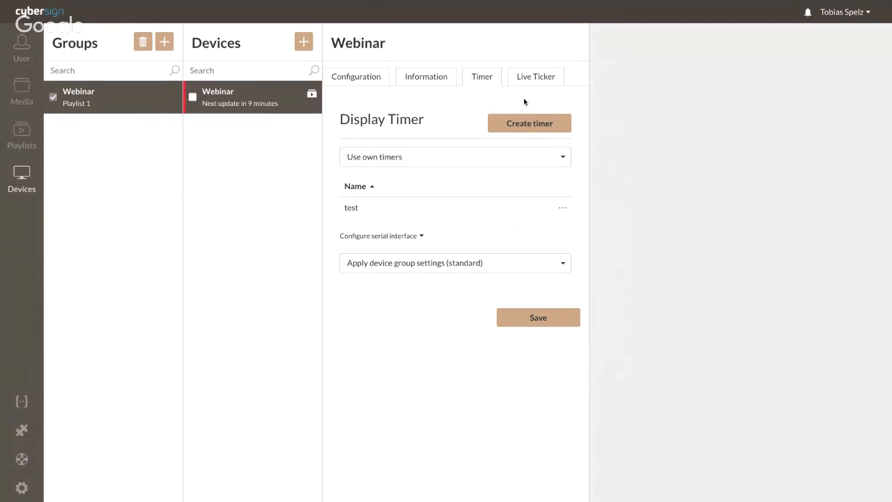
Set the device's Live Ticker configuration to ON with the text 'Test', and save the device.
{"action": "left_click", "coordinate": [529, 79]}
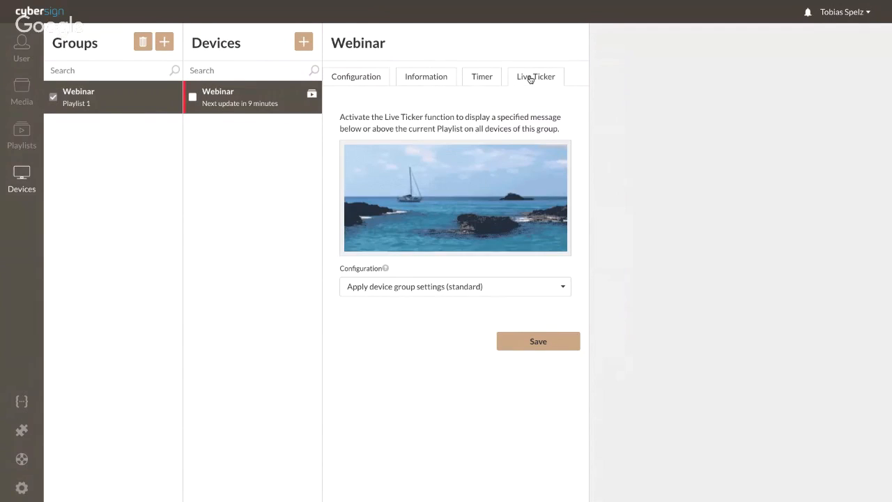
{"action": "left_click", "coordinate": [496, 286]}
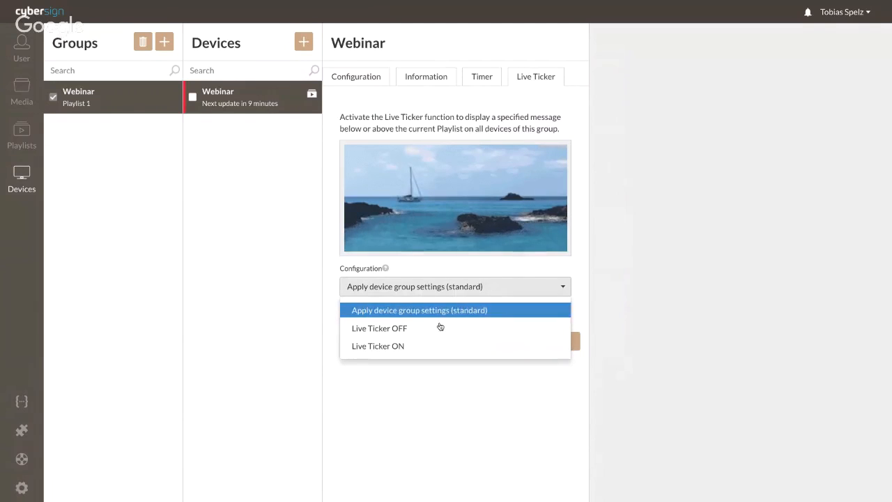
{"action": "left_click", "coordinate": [428, 346]}
{"action": "scroll", "coordinate": [422, 340], "scroll_direction": "down", "scroll_amount": 2}
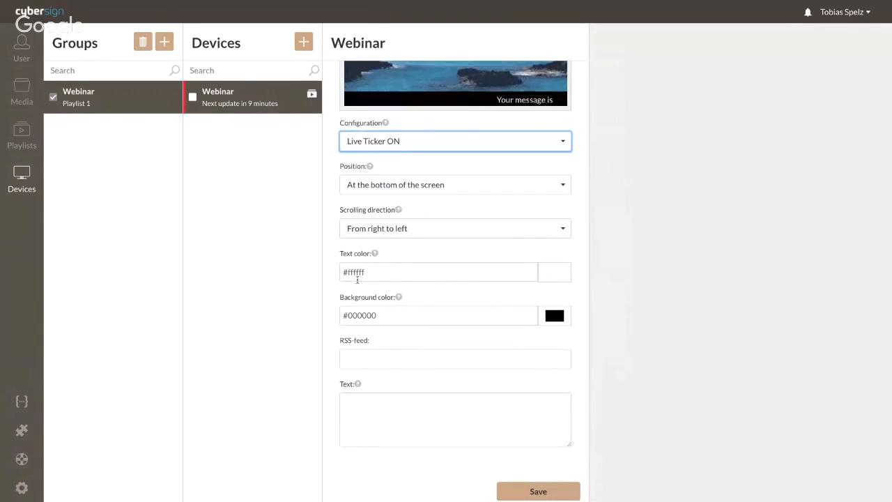
{"action": "left_click", "coordinate": [387, 404]}
{"action": "type", "text": "Te"}
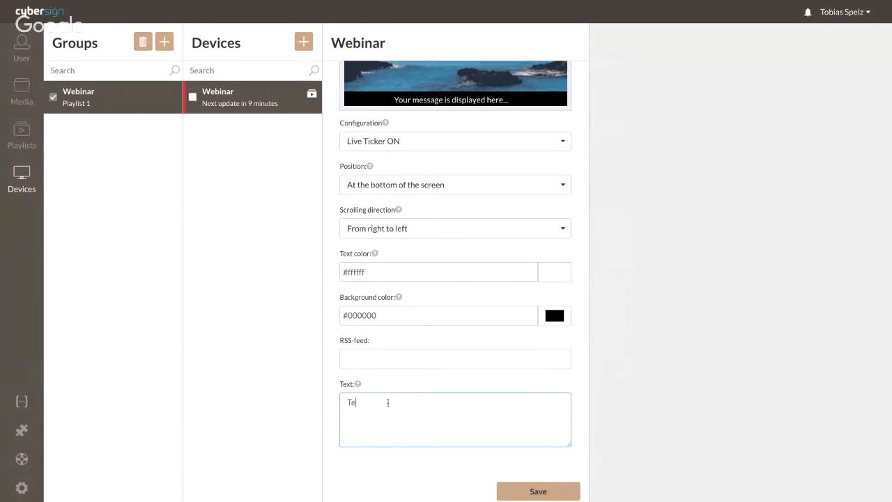
{"action": "type", "text": "st"}
{"action": "left_click", "coordinate": [388, 359]}
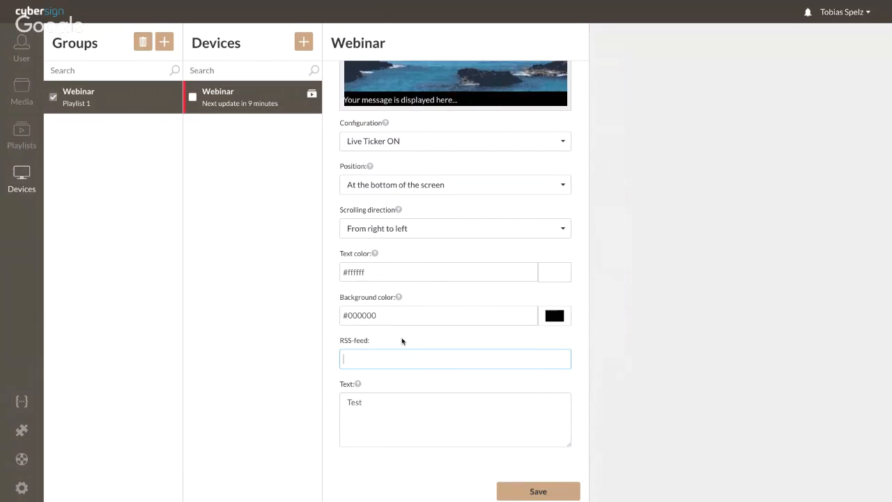
{"action": "scroll", "coordinate": [379, 315], "scroll_direction": "up", "scroll_amount": 1}
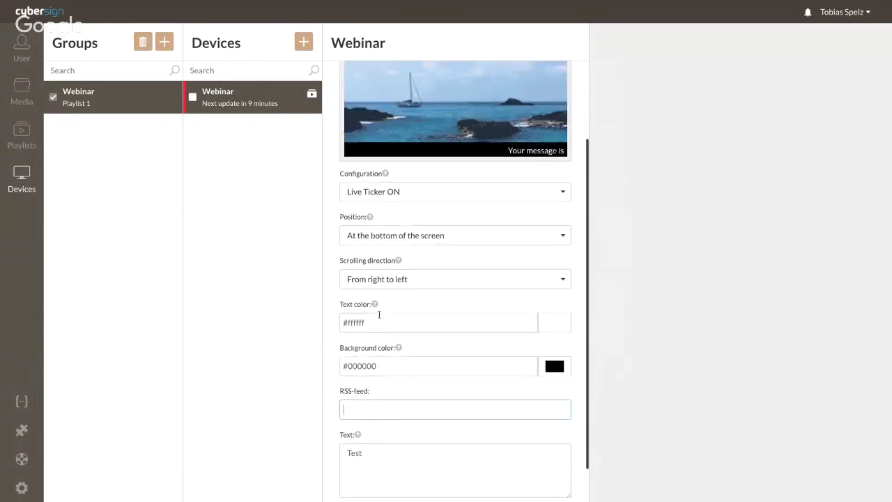
{"action": "scroll", "coordinate": [379, 314], "scroll_direction": "up", "scroll_amount": 2}
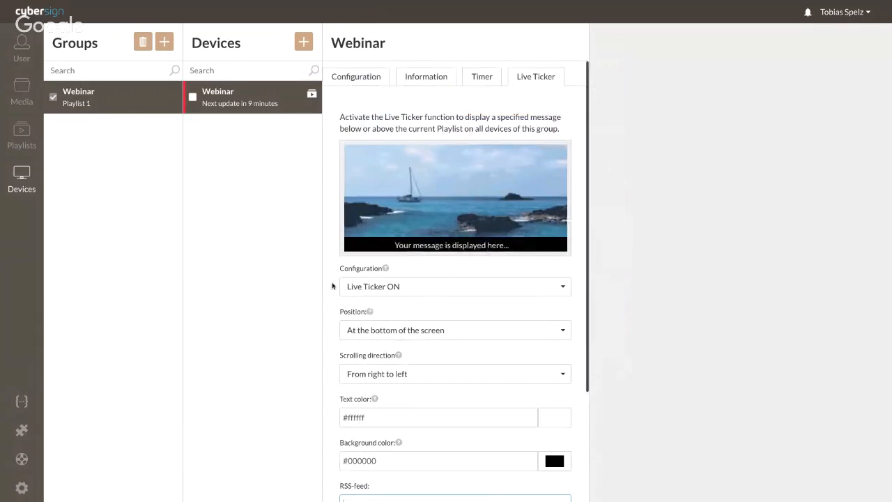
{"action": "scroll", "coordinate": [462, 319], "scroll_direction": "down", "scroll_amount": 5}
{"action": "left_click", "coordinate": [512, 490]}
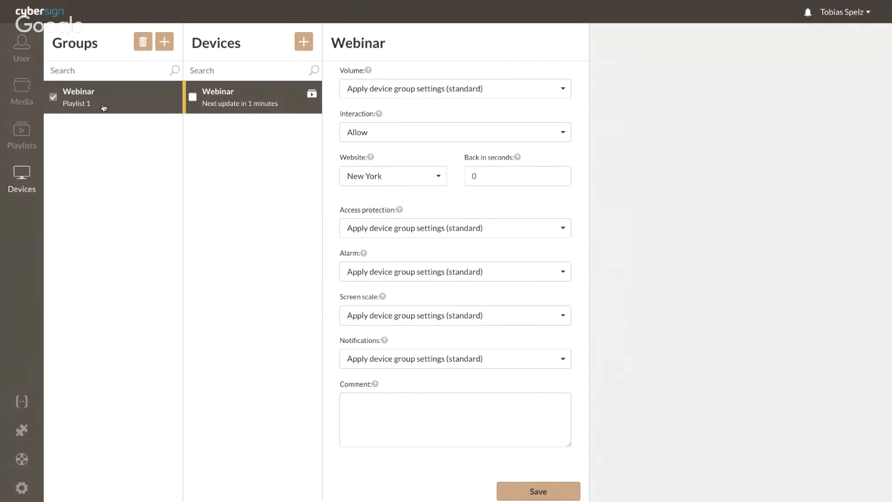
Save the Webinar group's settings with Playlist 1 kept as its playlist.
{"action": "left_click", "coordinate": [237, 102]}
{"action": "scroll", "coordinate": [399, 180], "scroll_direction": "up", "scroll_amount": 1}
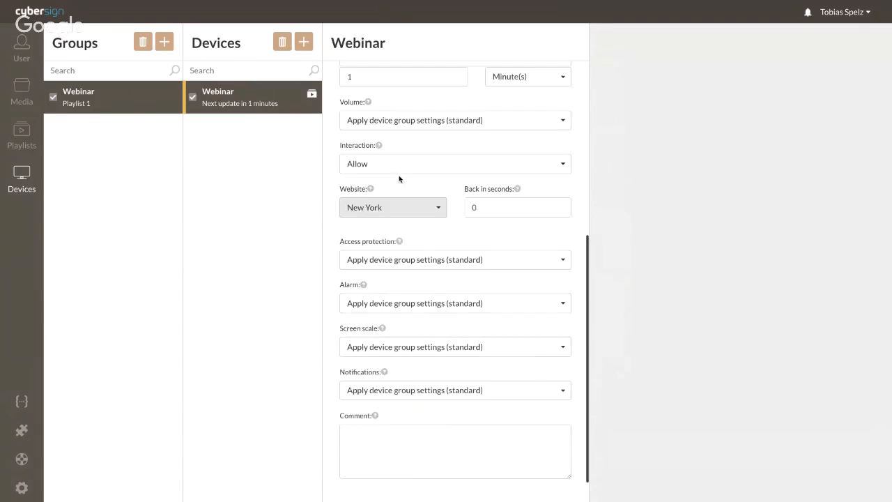
{"action": "scroll", "coordinate": [399, 179], "scroll_direction": "up", "scroll_amount": 3}
{"action": "scroll", "coordinate": [404, 99], "scroll_direction": "up", "scroll_amount": 2}
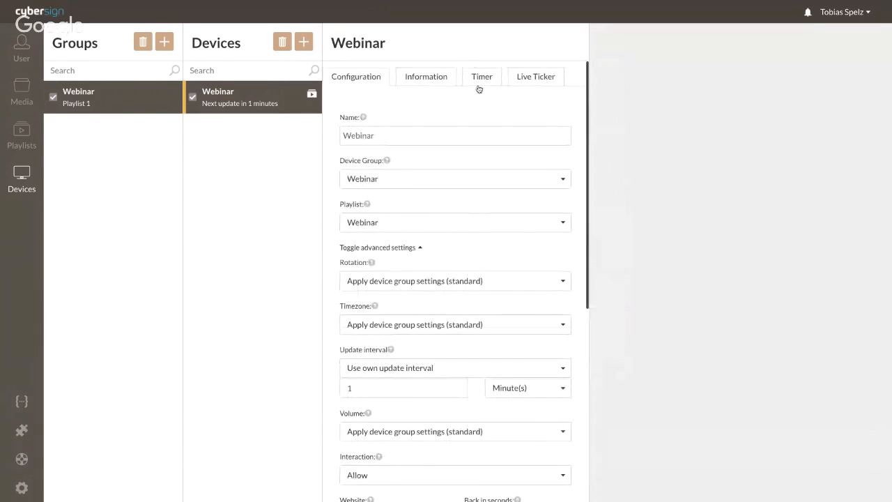
{"action": "left_click", "coordinate": [89, 98]}
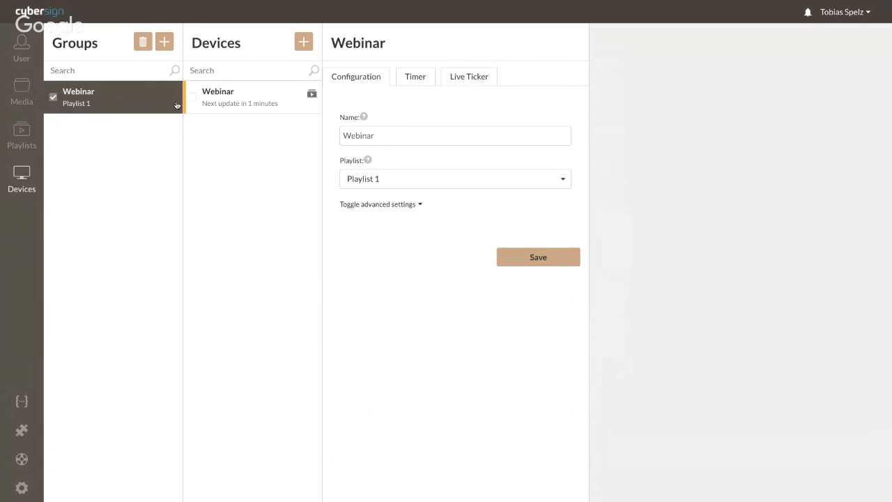
{"action": "left_click", "coordinate": [509, 264]}
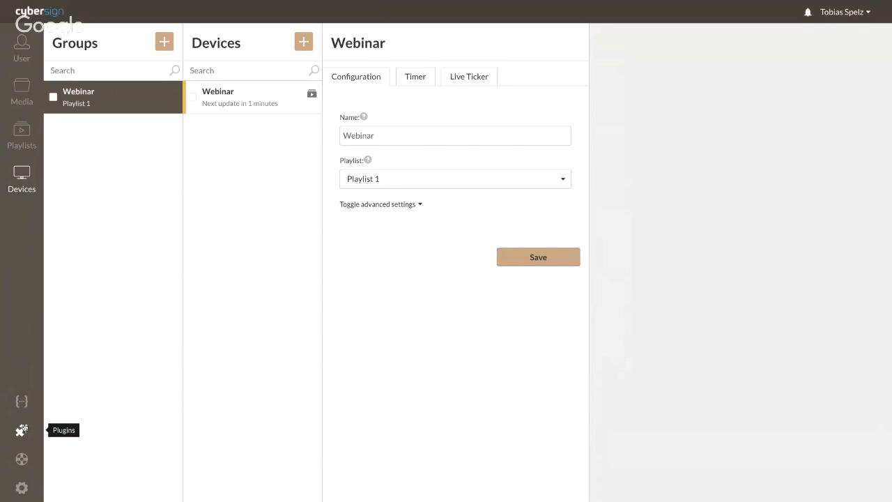
Review the list of activated plugins, then close the plugins overview.
{"action": "left_click", "coordinate": [23, 427]}
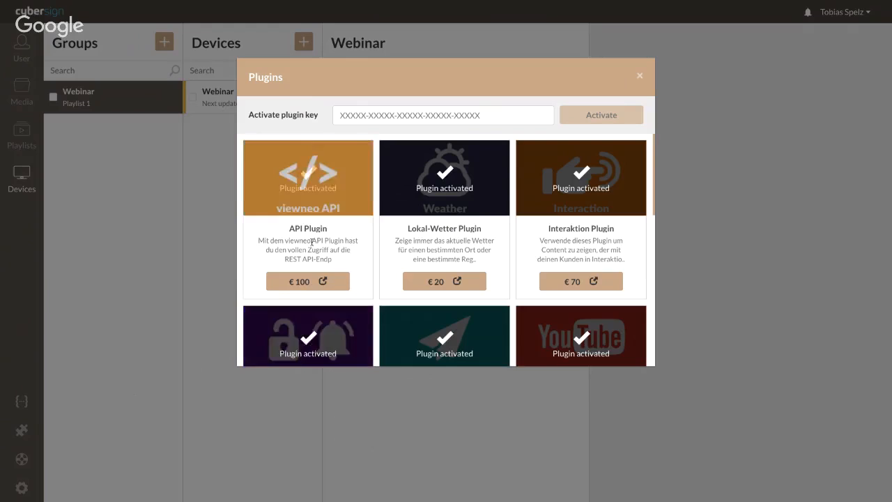
{"action": "scroll", "coordinate": [311, 242], "scroll_direction": "down", "scroll_amount": 5}
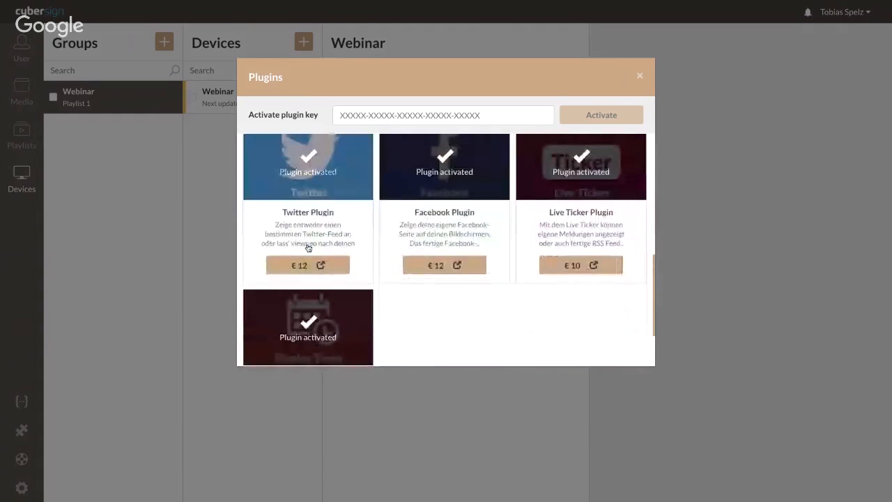
{"action": "scroll", "coordinate": [308, 248], "scroll_direction": "down", "scroll_amount": 1}
{"action": "scroll", "coordinate": [308, 245], "scroll_direction": "up", "scroll_amount": 3}
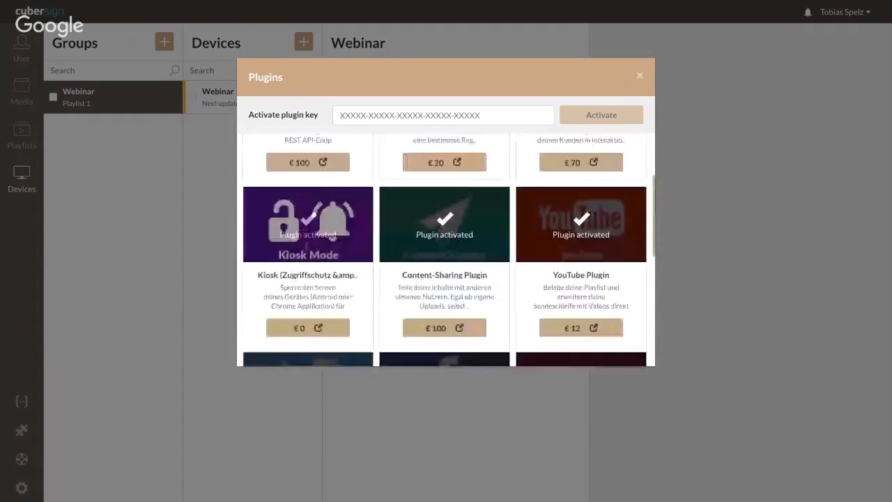
{"action": "scroll", "coordinate": [307, 245], "scroll_direction": "up", "scroll_amount": 2}
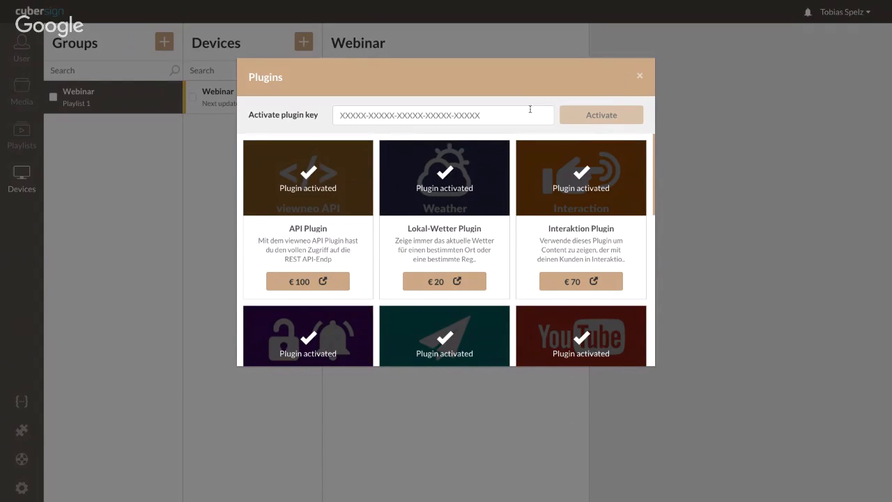
{"action": "left_click", "coordinate": [640, 78]}
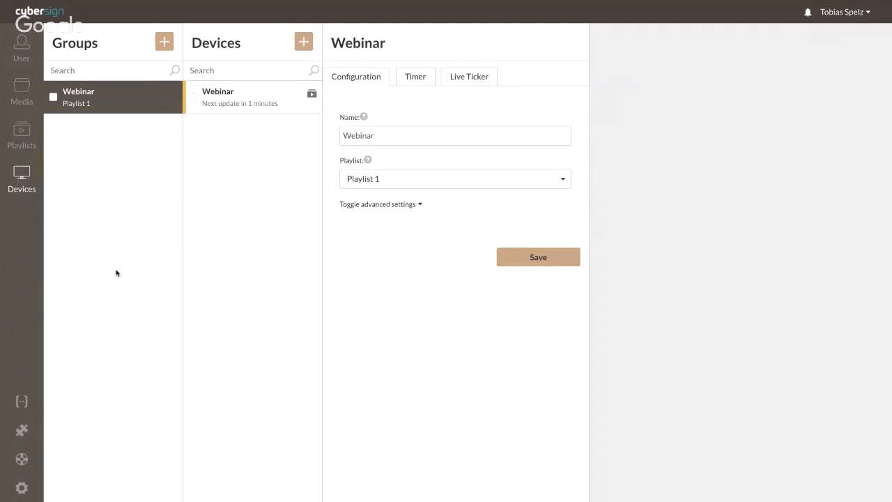
Show the viewneo pricing page comparing the Free, Professional, Business and Enterprise plans.
{"action": "mouse_move", "coordinate": [231, 4]}
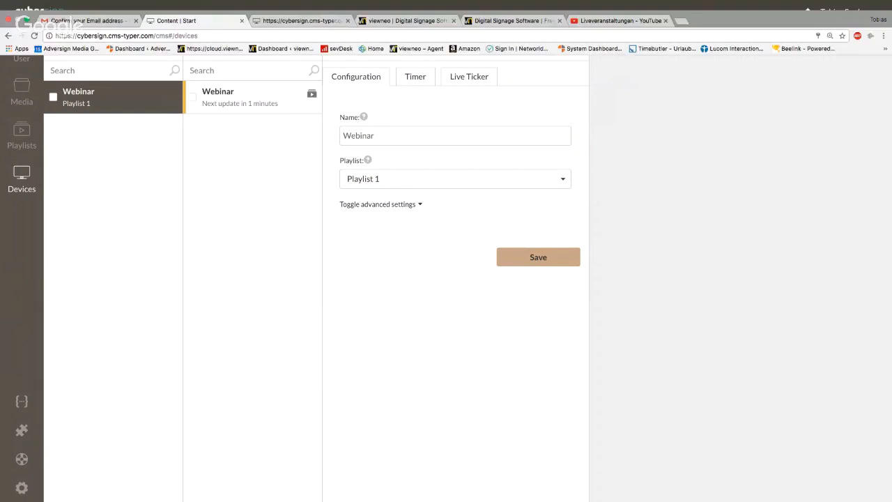
{"action": "left_click", "coordinate": [406, 20]}
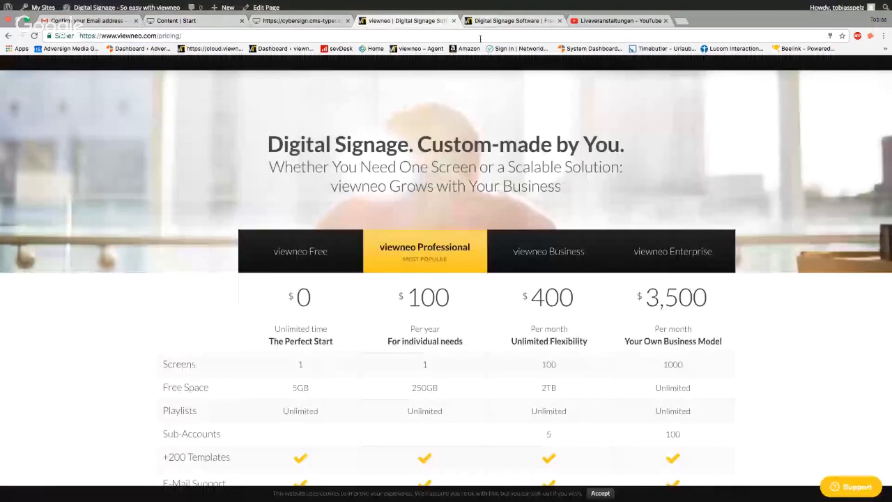
{"action": "scroll", "coordinate": [409, 195], "scroll_direction": "down", "scroll_amount": 2}
{"action": "scroll", "coordinate": [409, 196], "scroll_direction": "down", "scroll_amount": 2}
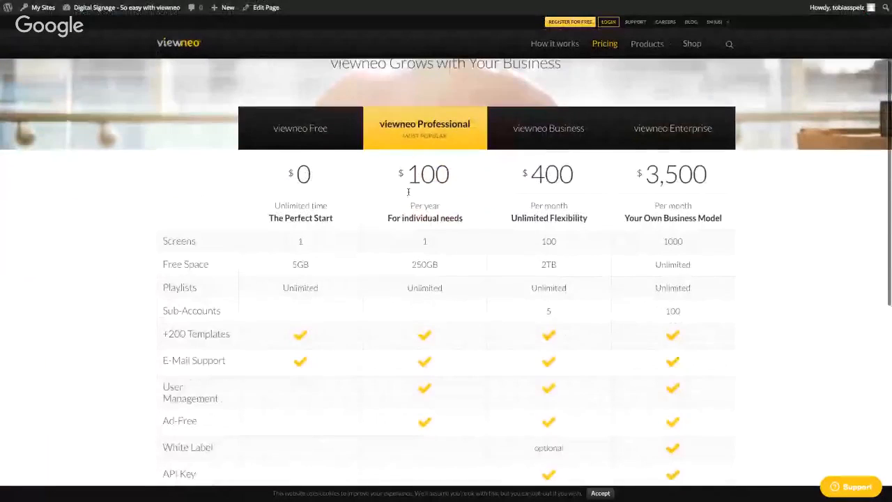